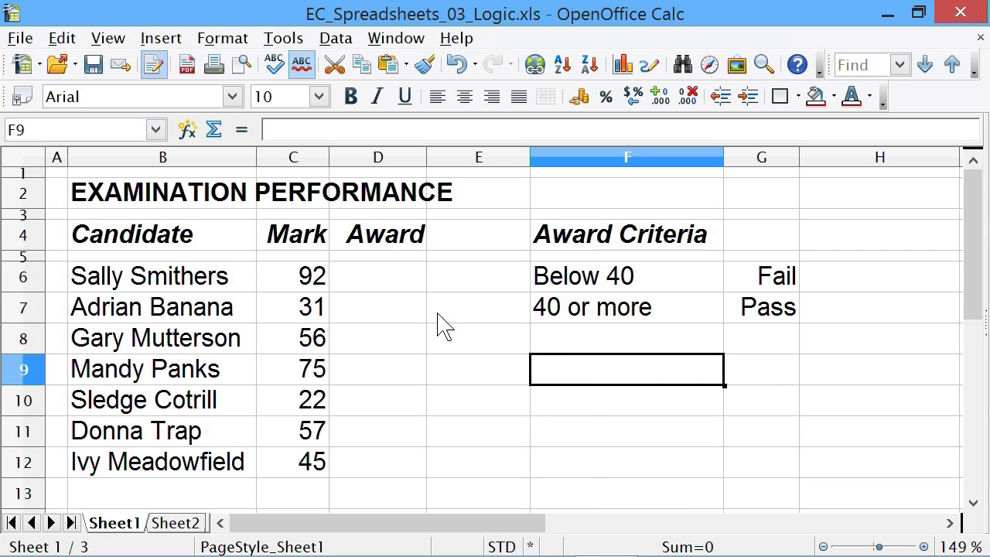
- Enter the formula =IF(C6<40;"Fail";"Pass") in cell D6 of the Award column
click(391, 290)
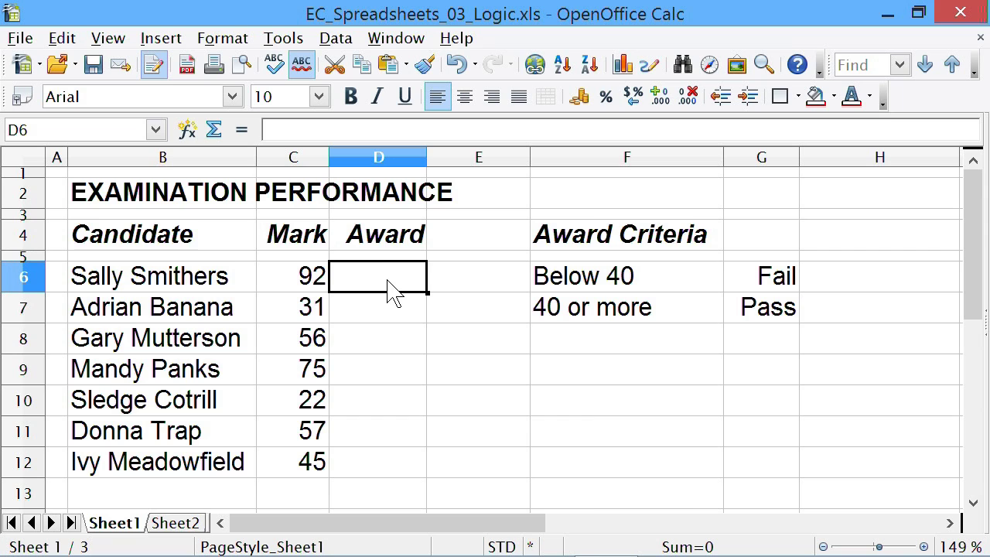
text(=if)
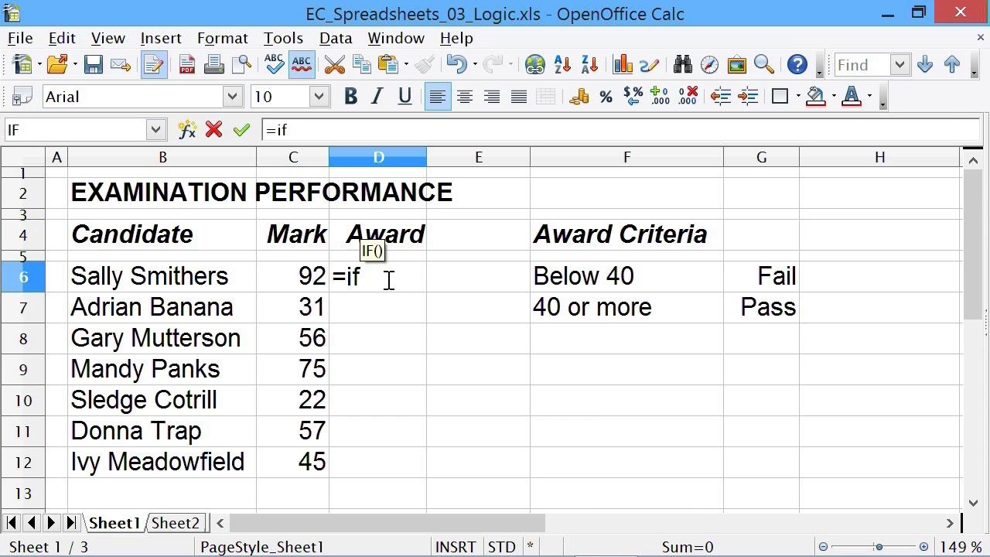
text(()
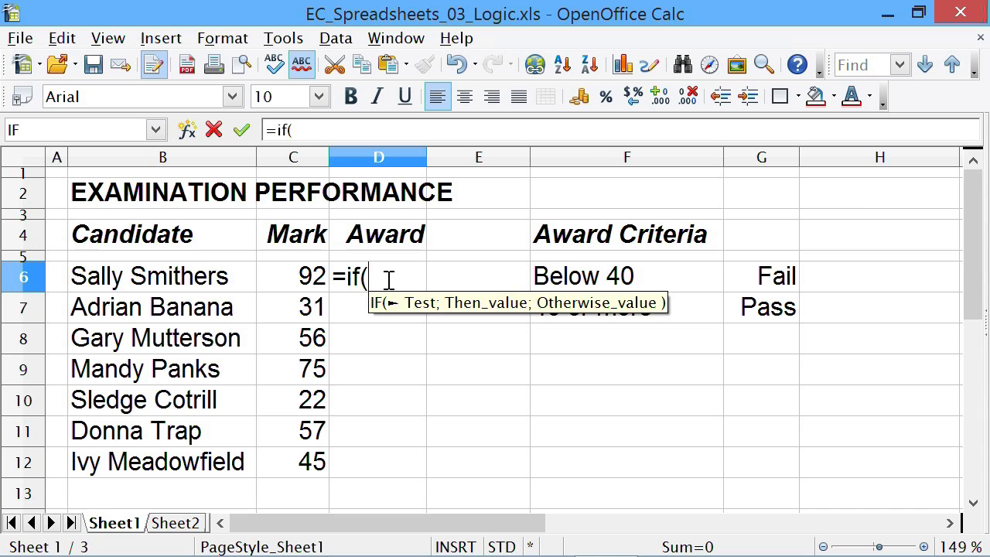
click(291, 280)
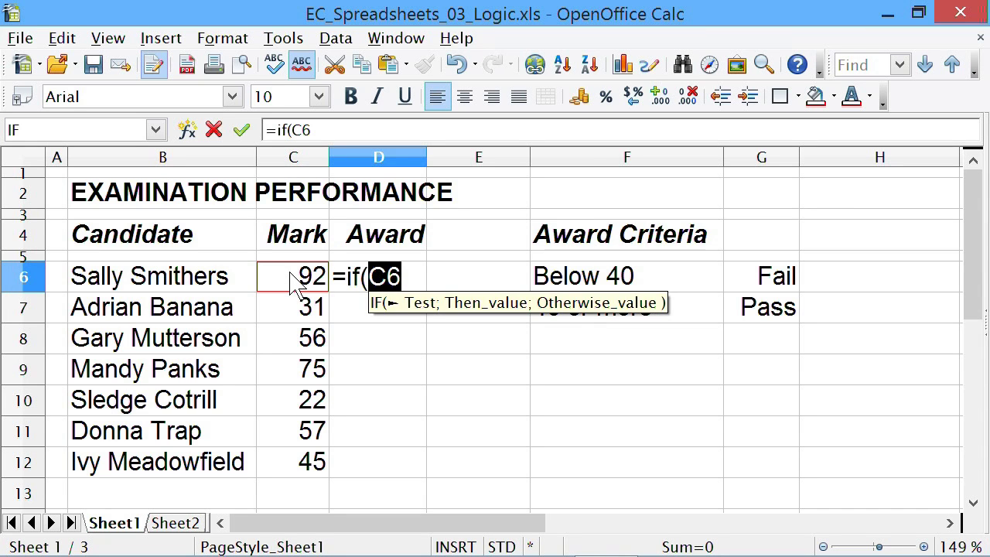
text(<40)
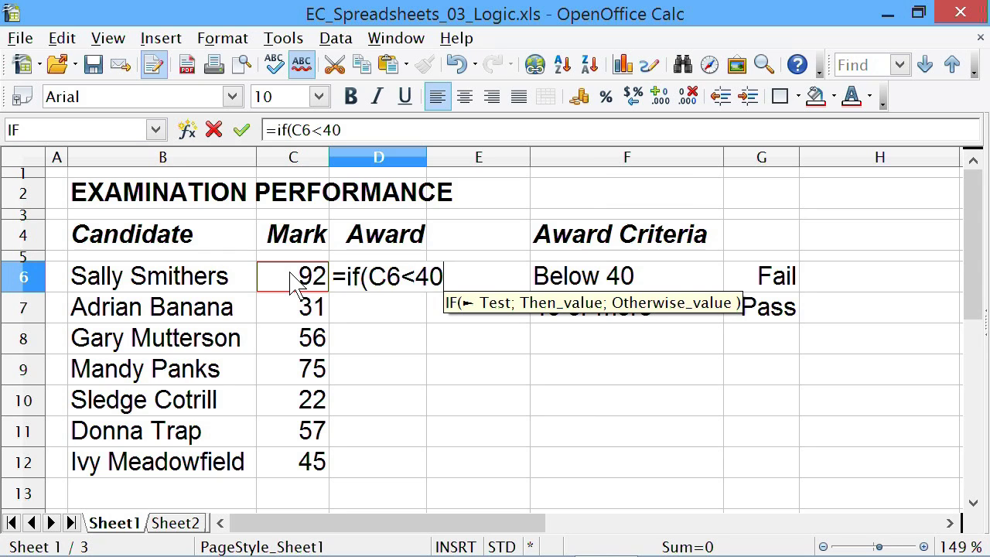
text(;)
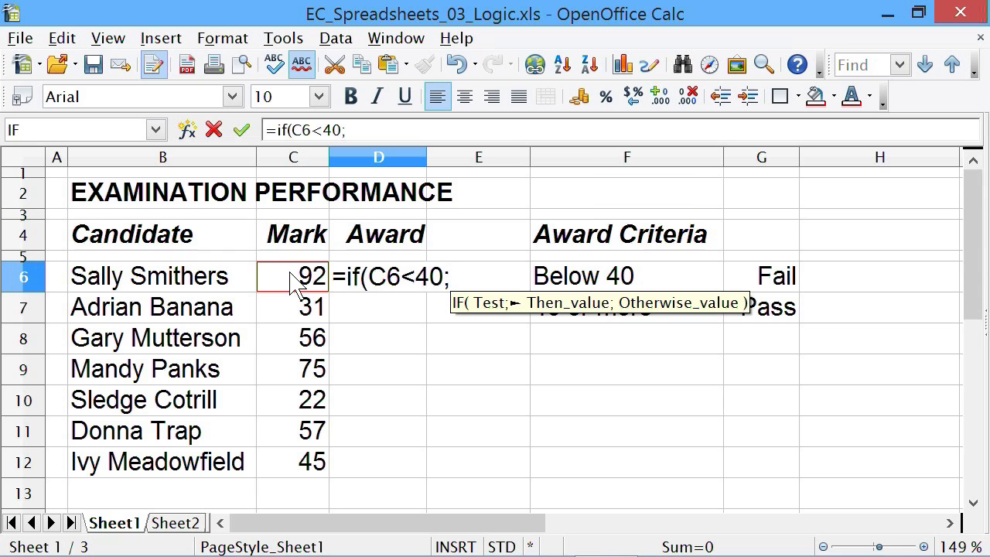
text("Fail)
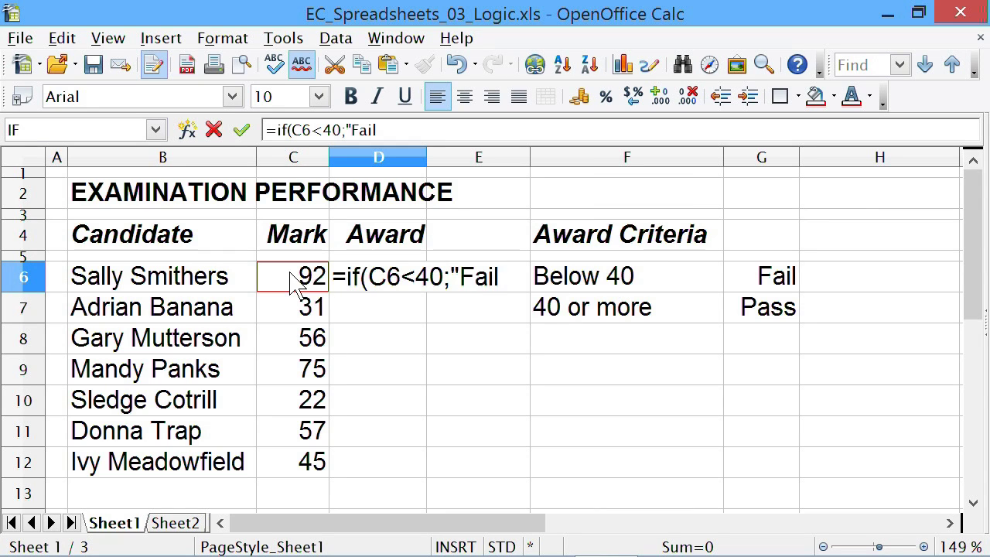
text(";)
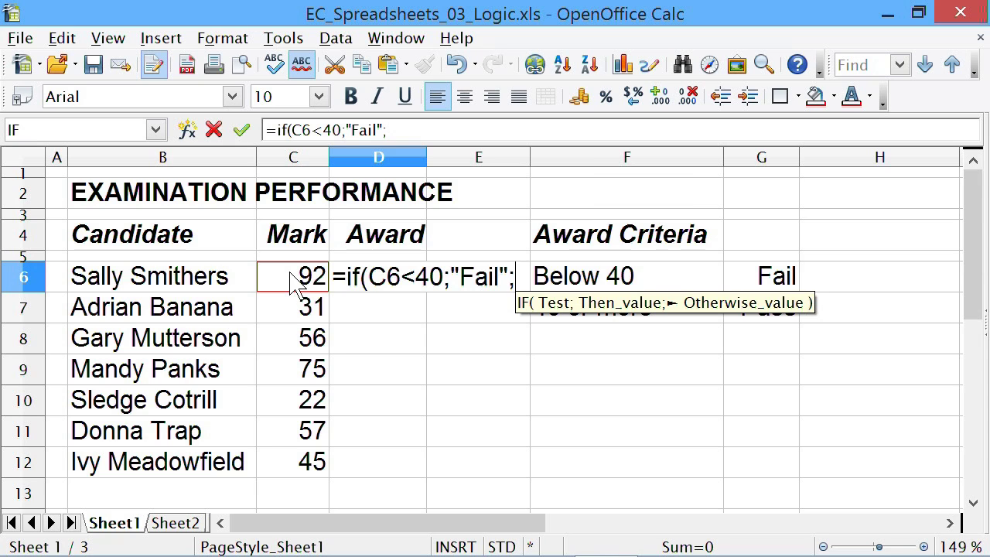
text(")
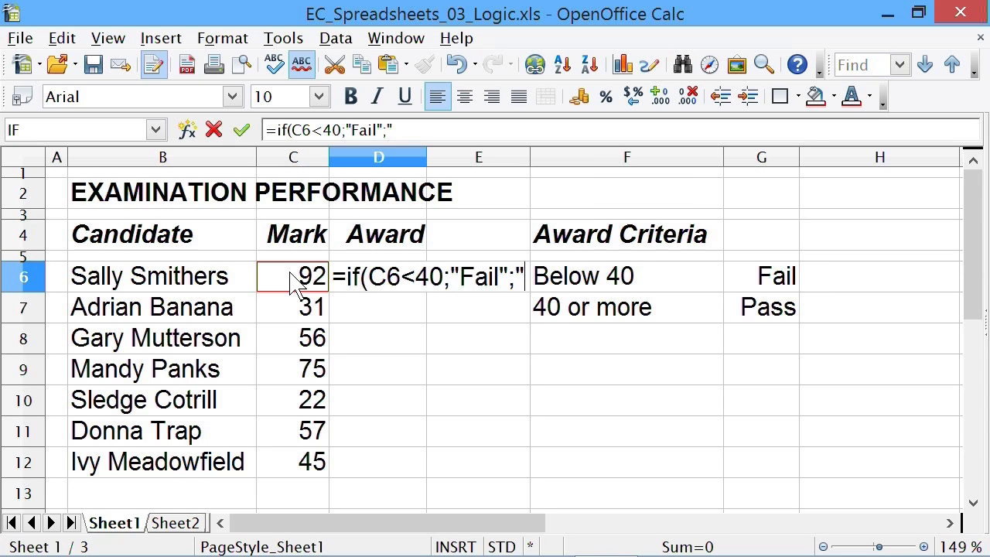
text(Pass)
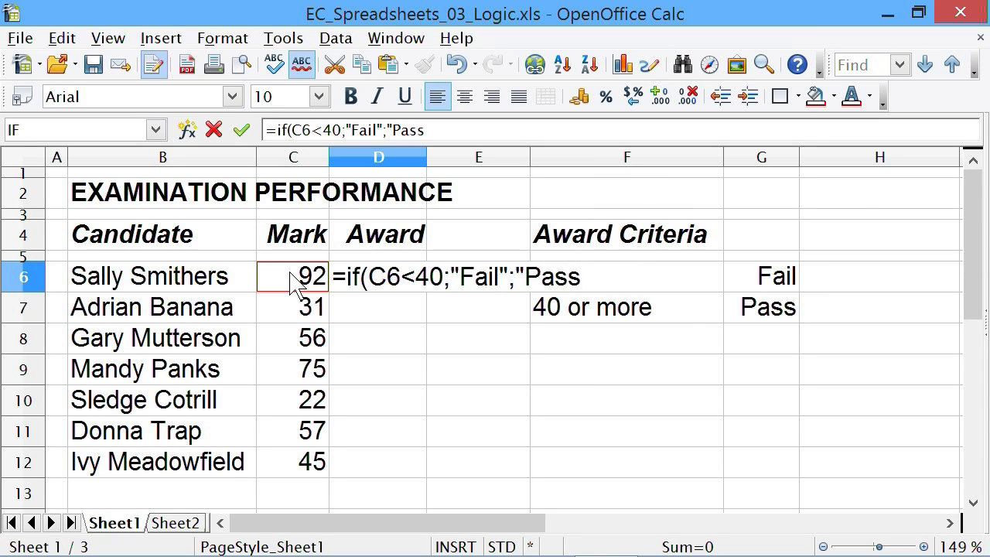
text("))
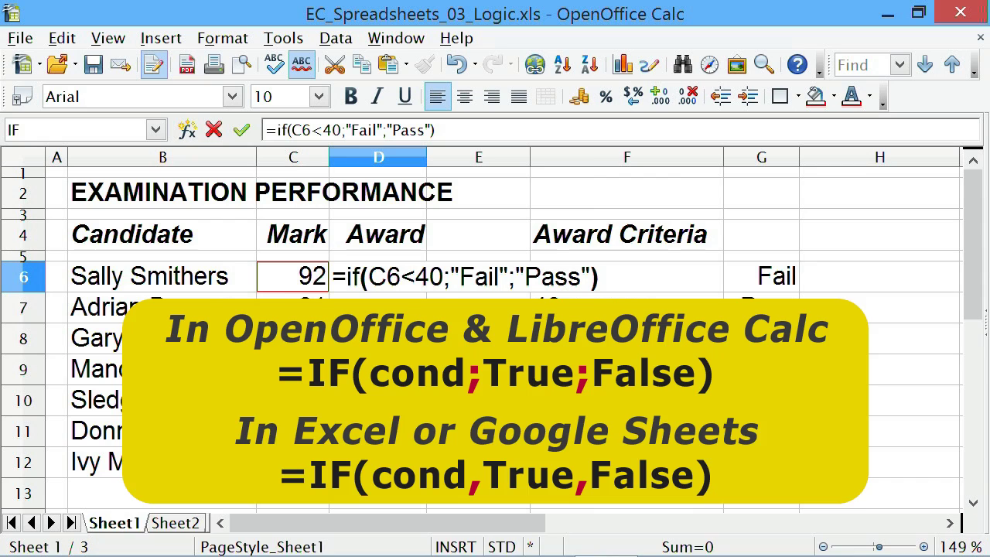
key(Return)
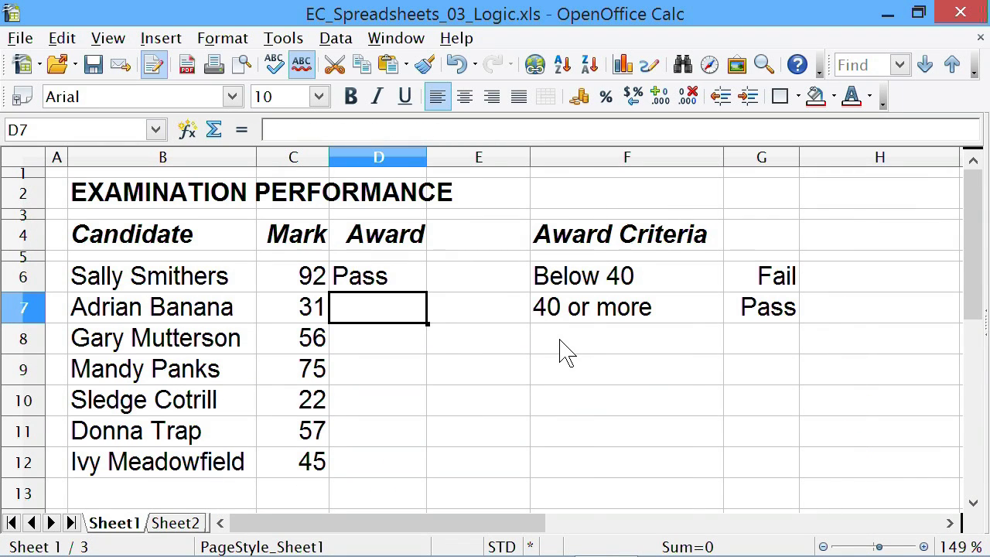
- Centre the award in D6 and fill its formula down through D12
click(379, 283)
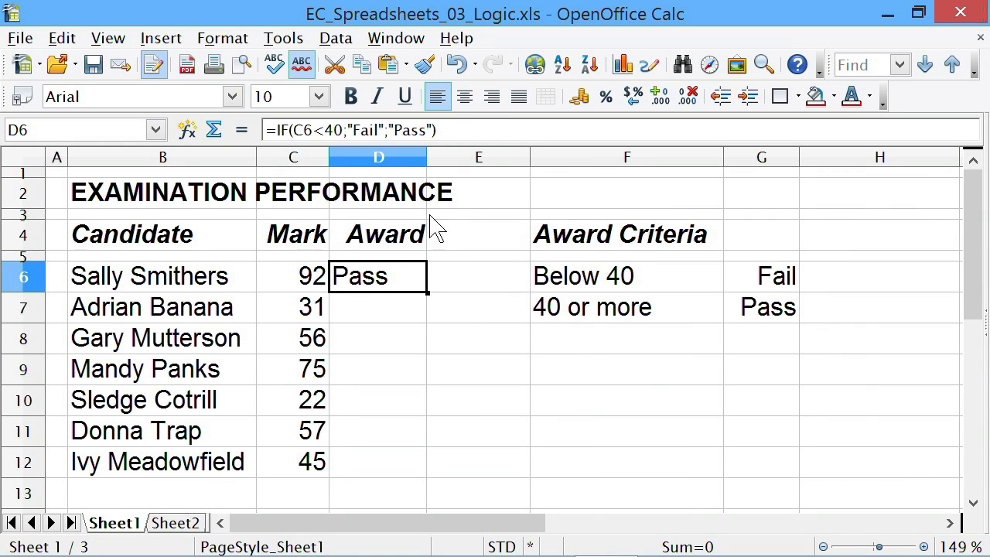
click(464, 96)
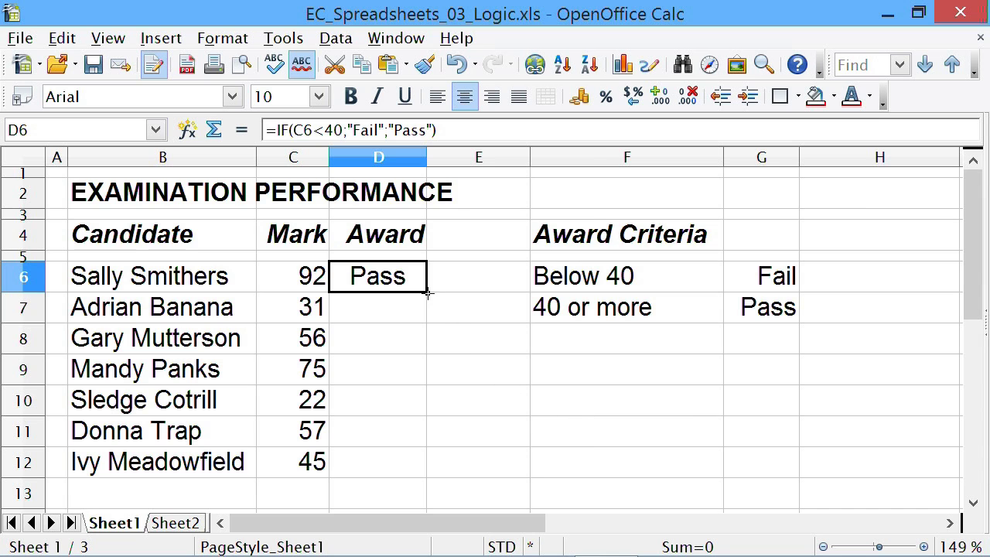
drag(426, 291, 468, 465)
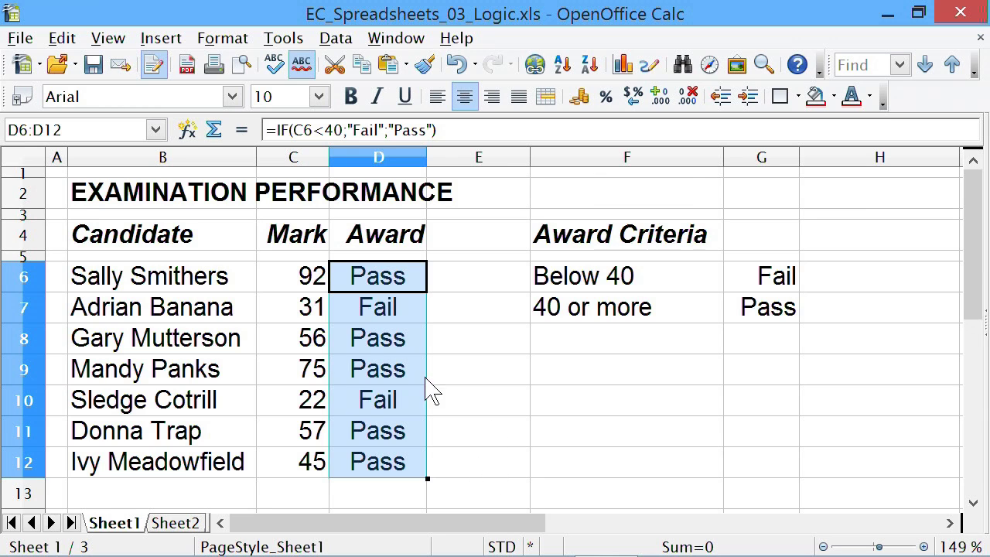
- Test the award formula by changing the mark in C6 to 12
click(305, 282)
double_click(309, 288)
key(shift+Left)
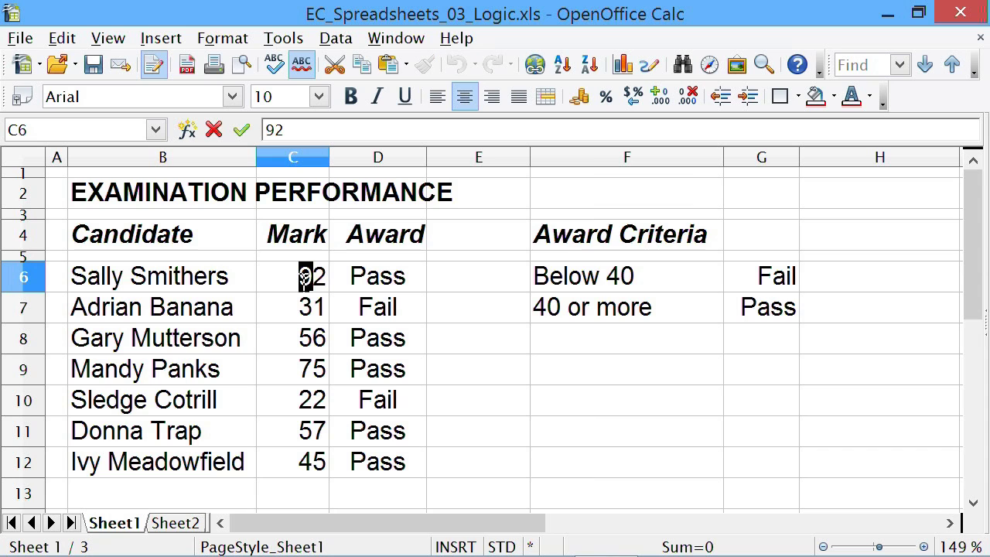
text(1)
key(Return)
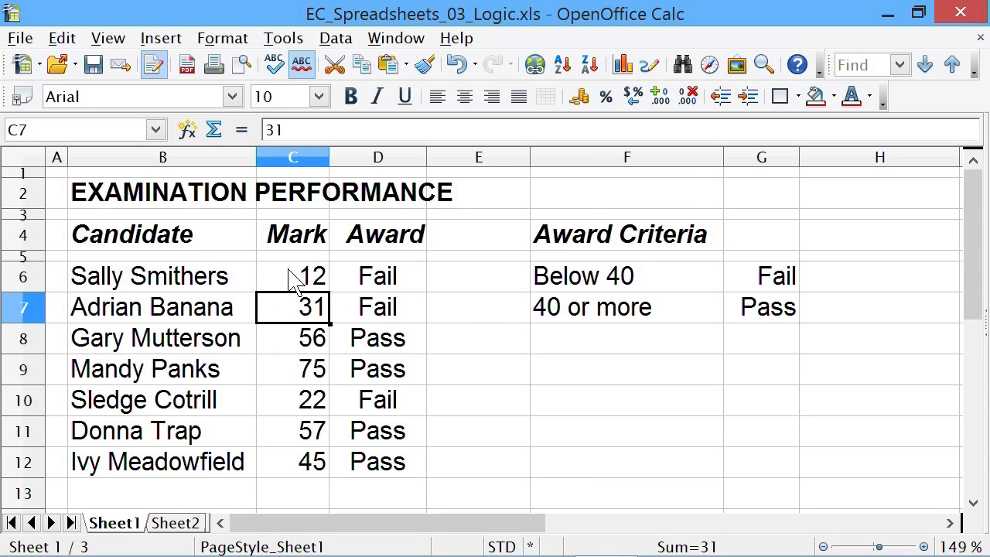
- Restore the first candidate's mark in C6 to 92
double_click(314, 277)
drag(315, 270, 303, 270)
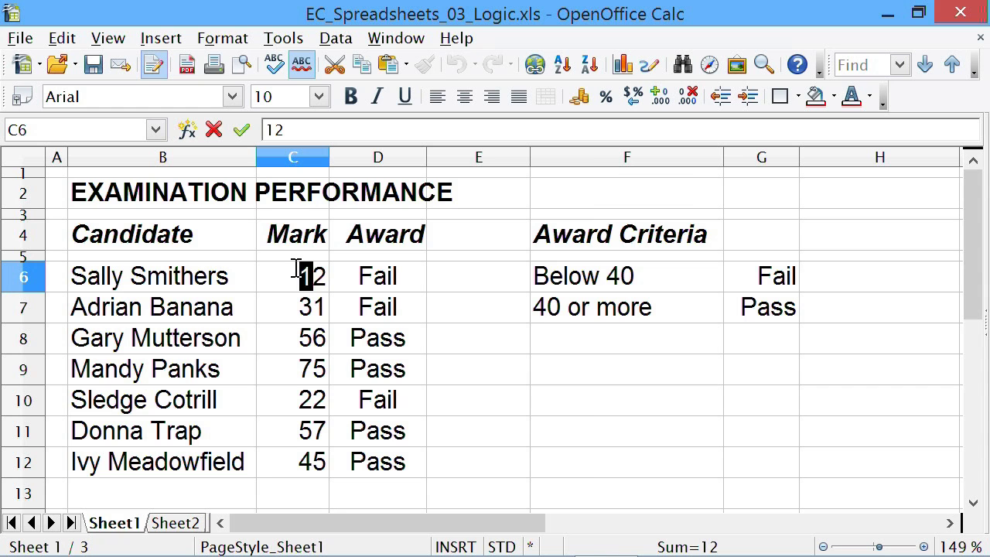
text(9)
key(Return)
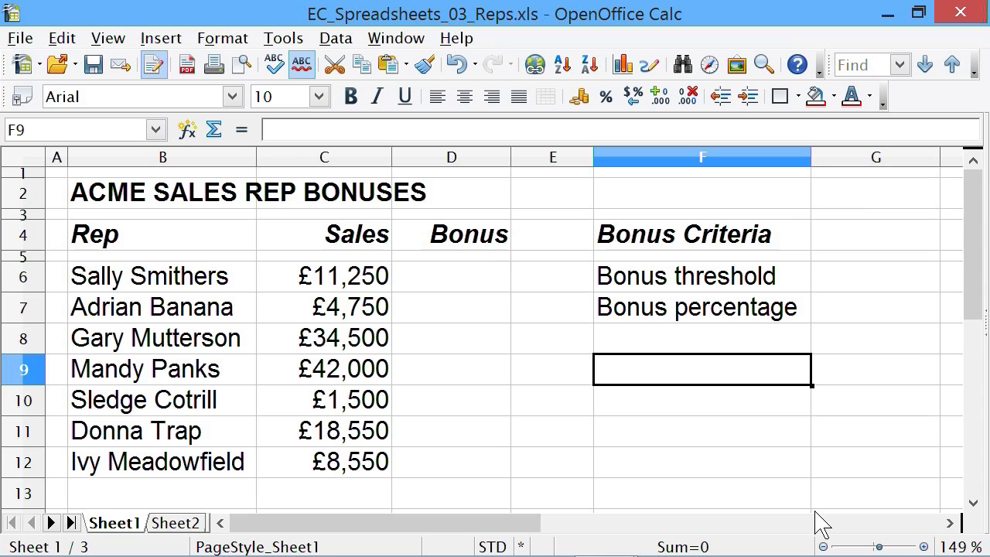
- In the sales rep bonus sheet, enter 10000 as the bonus threshold in G6
click(864, 294)
text(10)
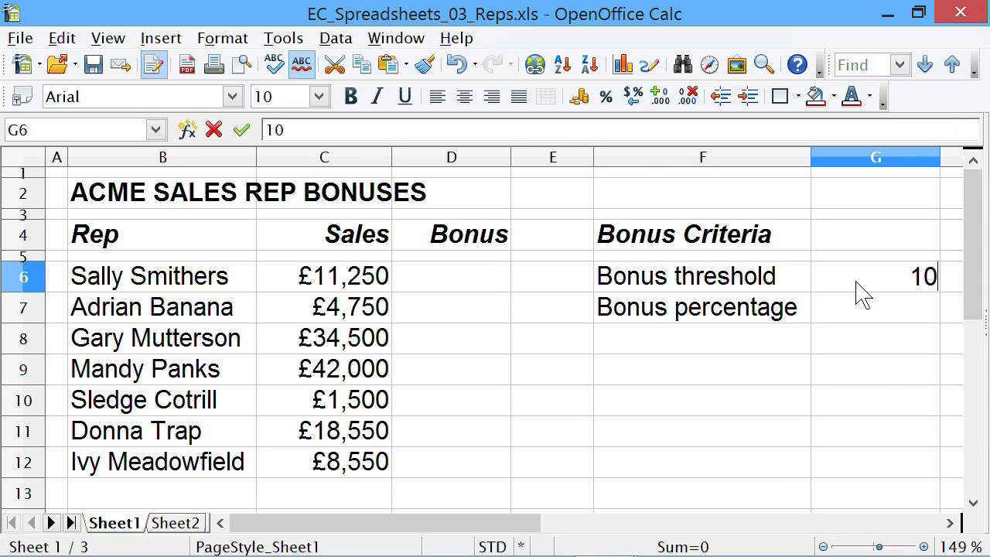
text(000)
key(Return)
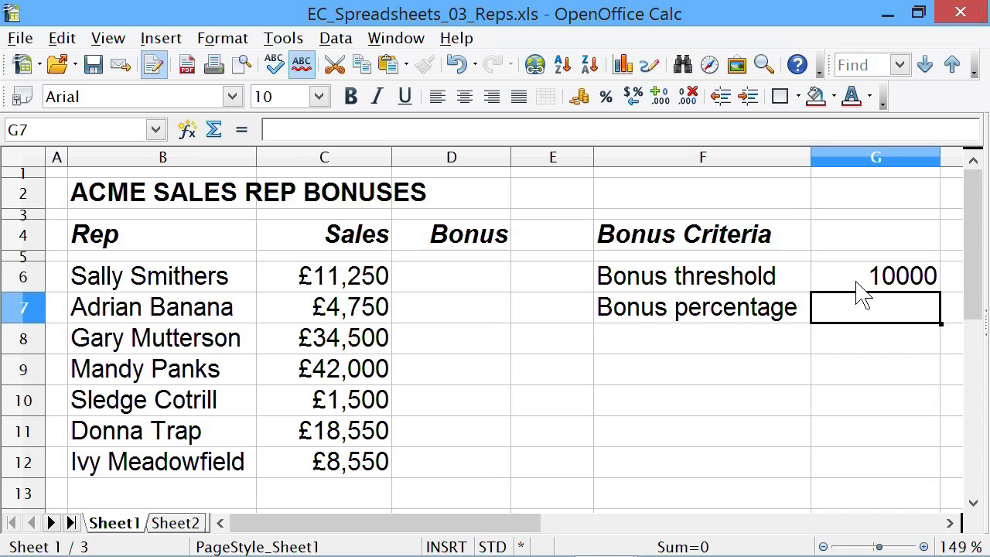
- Format the bonus threshold in G6 as currency with no decimal places
click(858, 285)
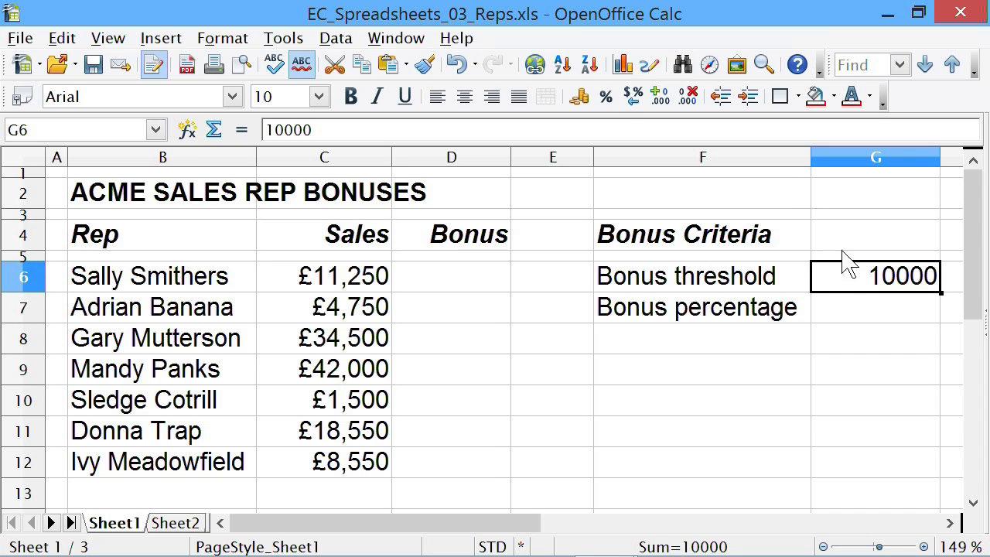
click(580, 97)
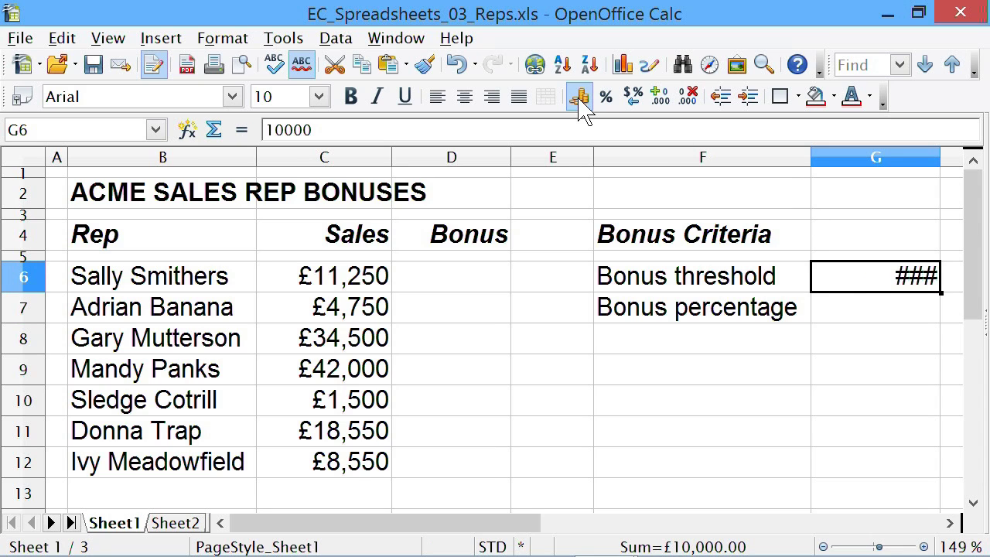
click(688, 98)
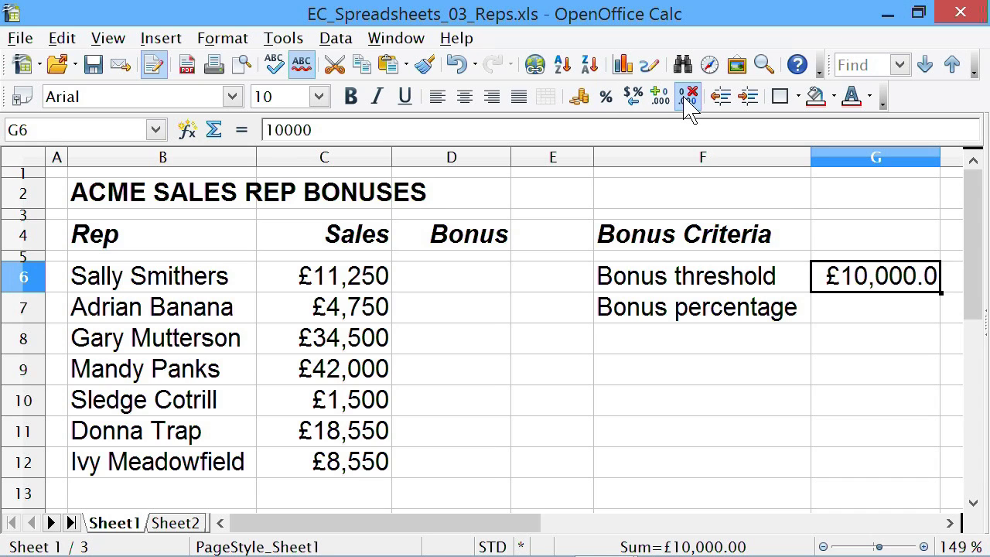
click(688, 98)
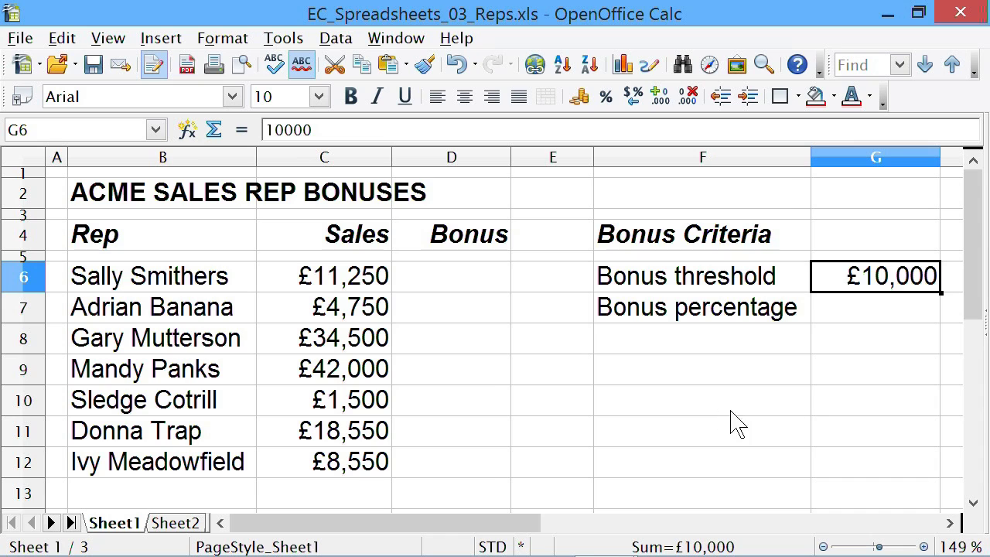
- Enter .01 as the bonus percentage in G7 and format the cell as a percentage
key(Return)
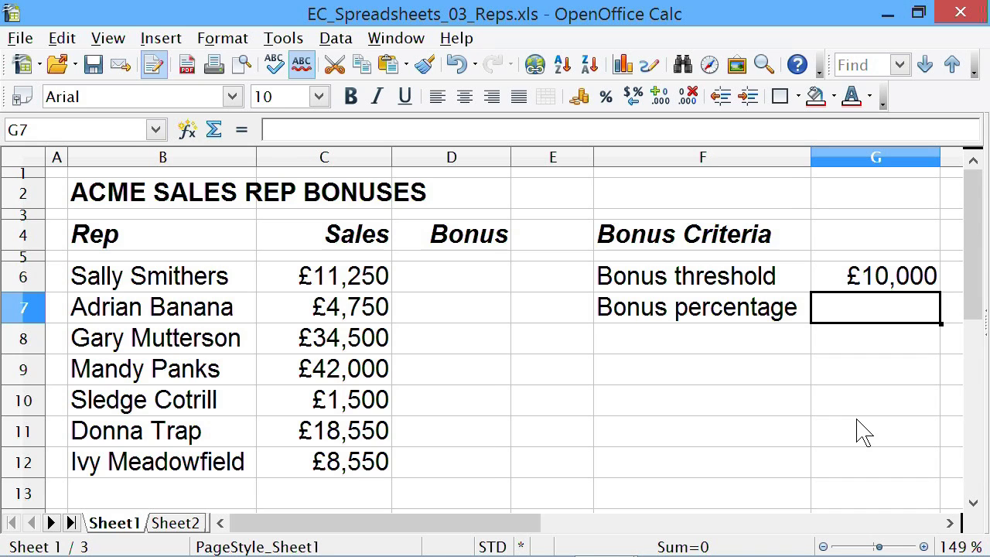
text(.0)
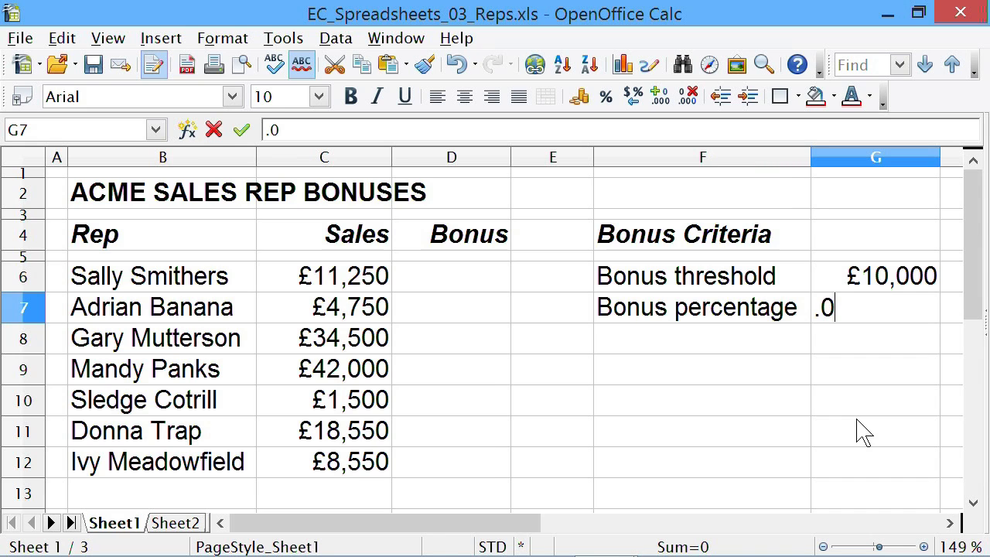
text(1)
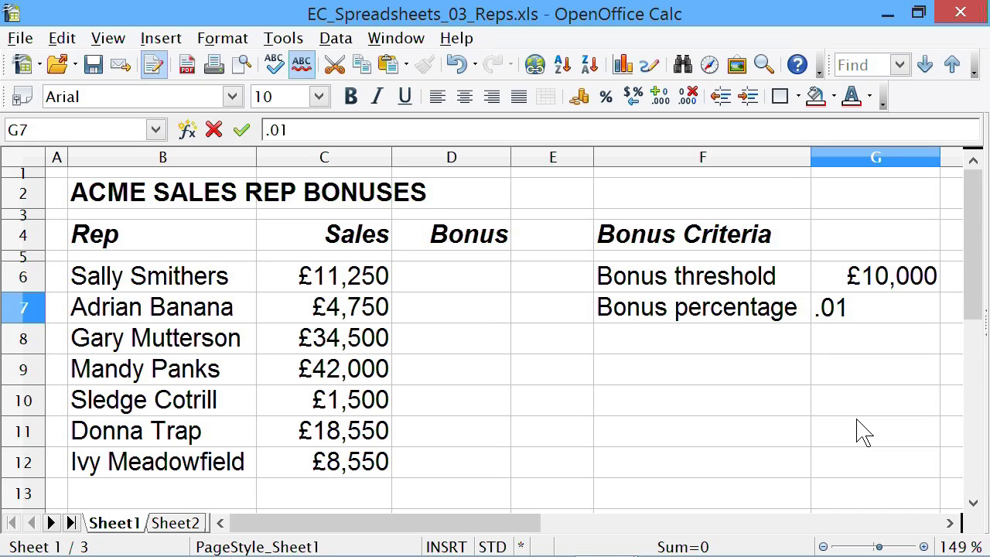
key(Return)
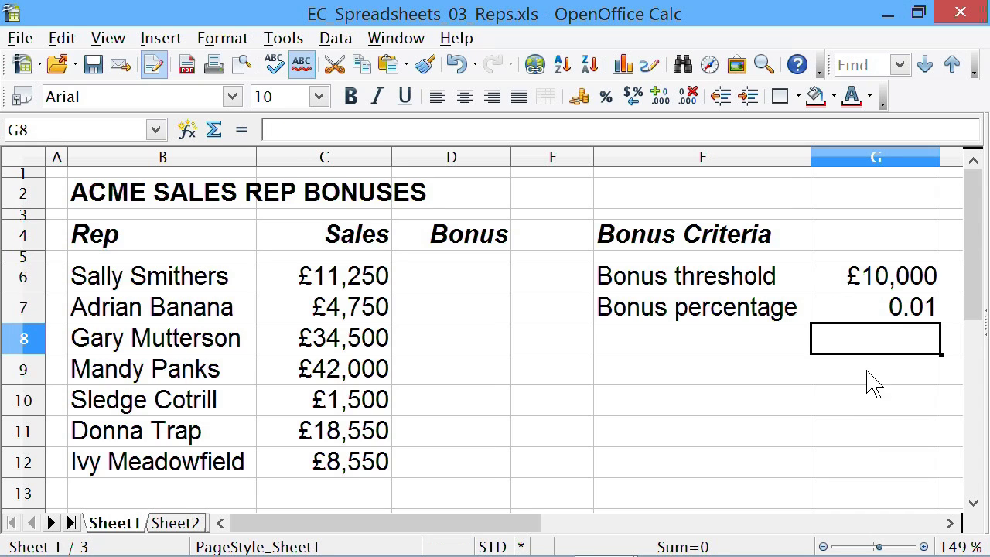
click(873, 314)
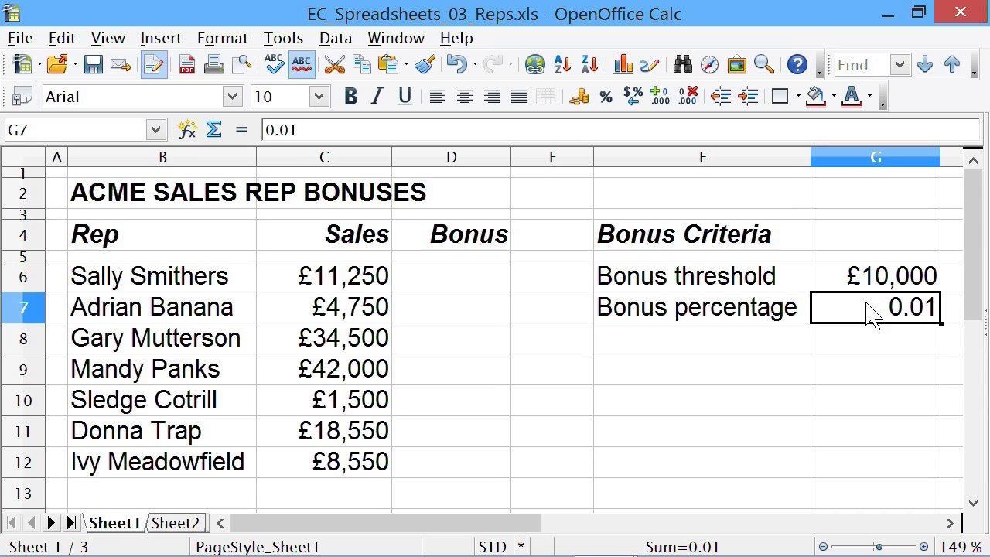
click(605, 97)
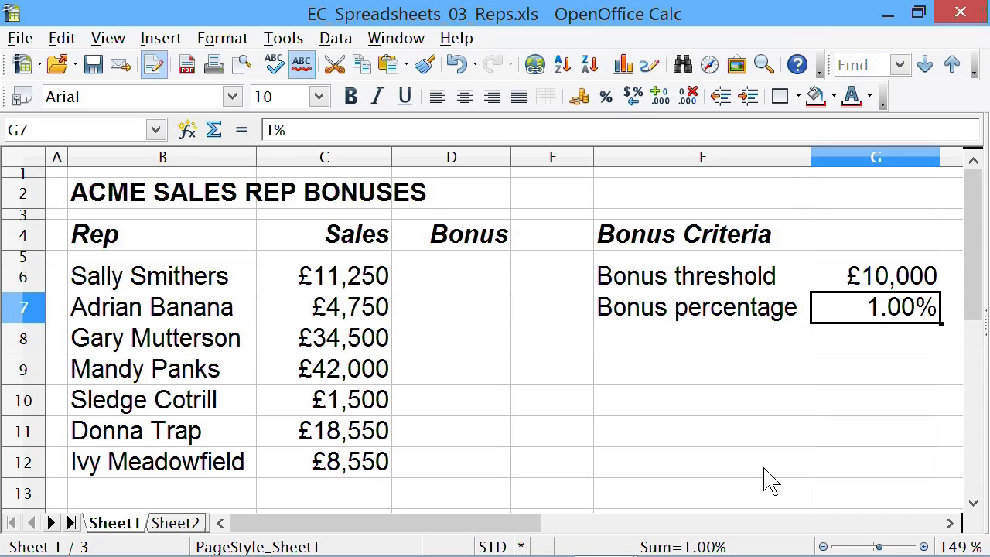
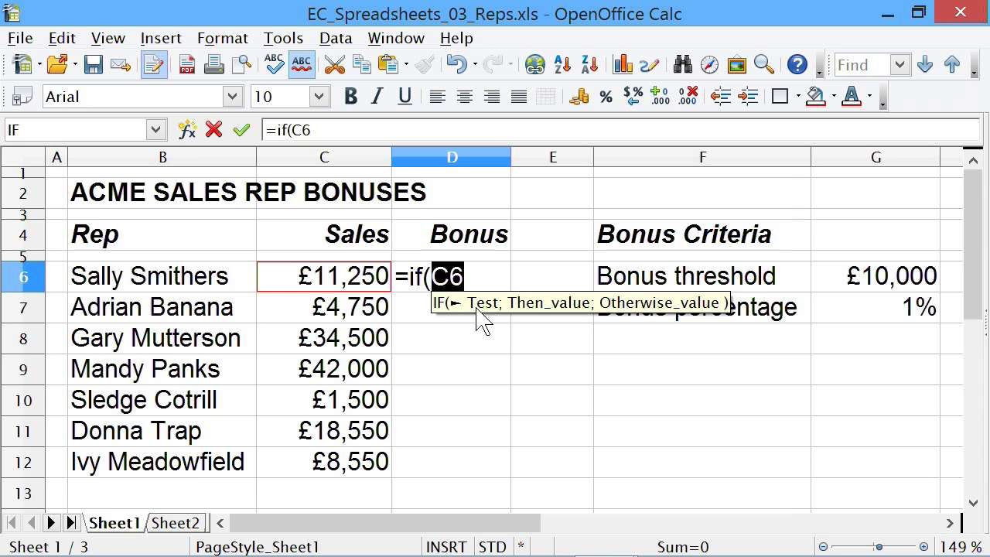
- Complete the test in D6's IF formula as C6>=$G$6, using an absolute reference to the bonus threshold
text(>)
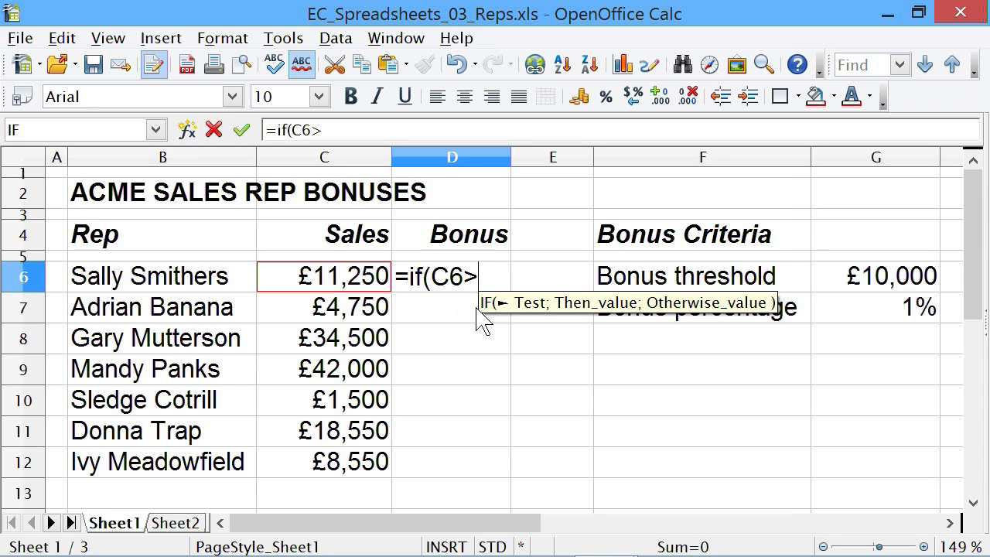
text(=)
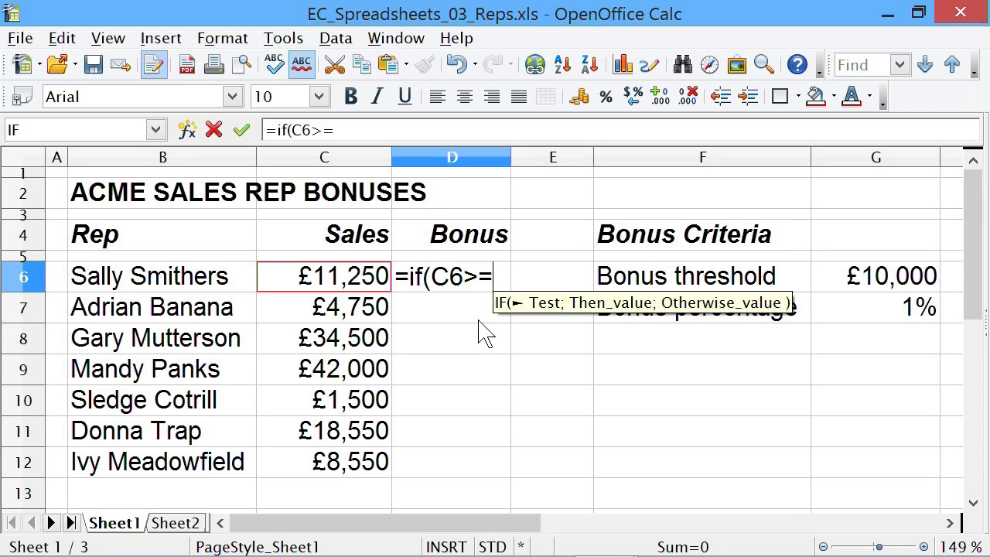
click(876, 290)
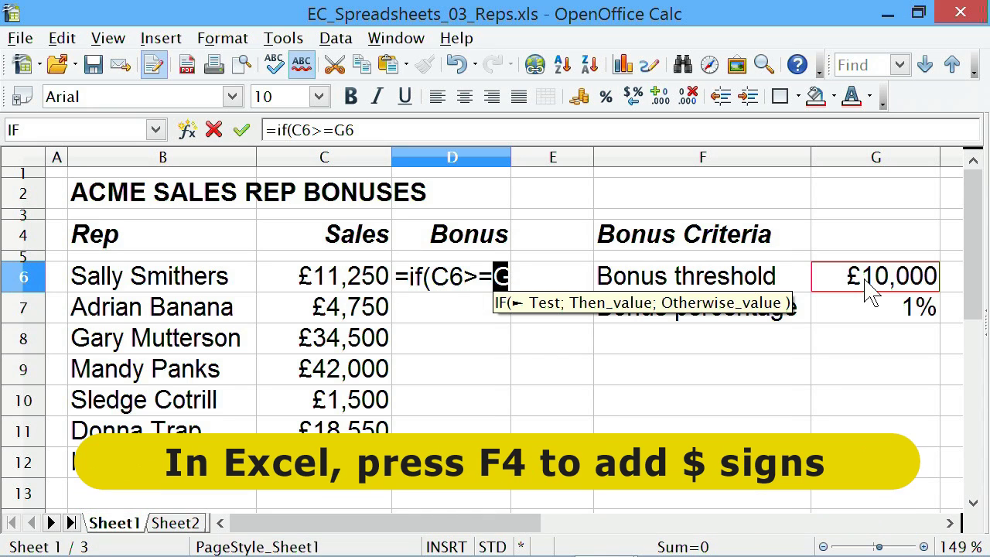
key(shift+F4)
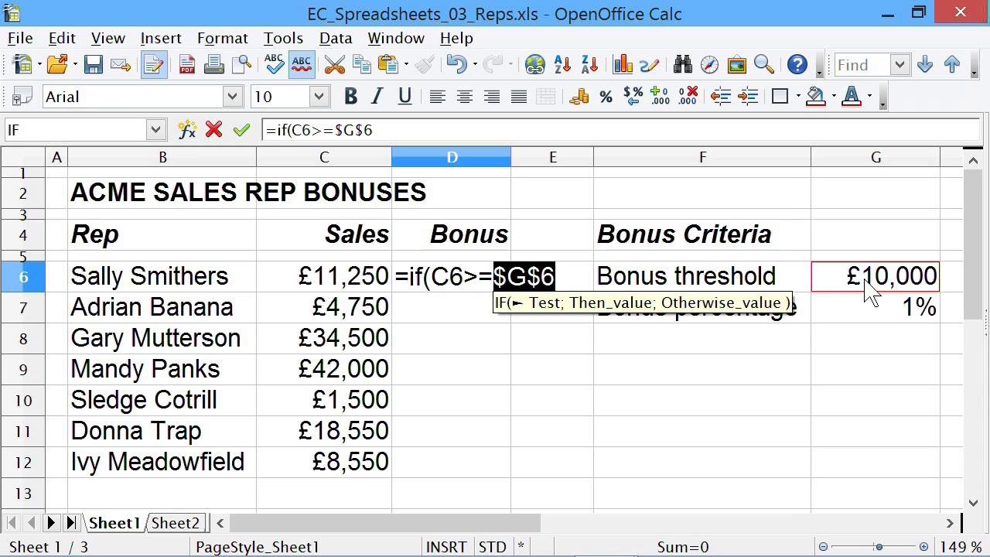
text(;)
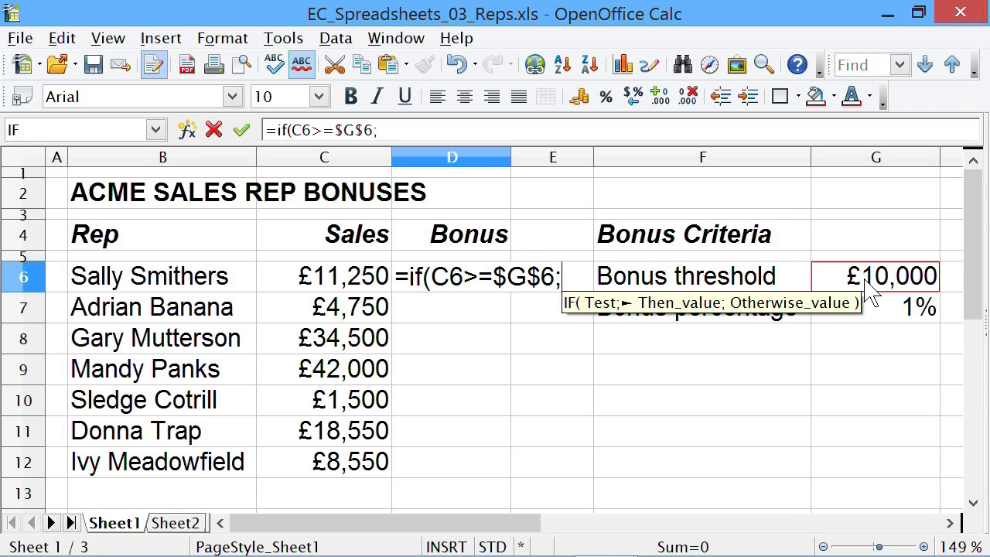
- Finish D6's IF formula with C6*$G$7 as the value when the test is met and 0 otherwise
click(348, 285)
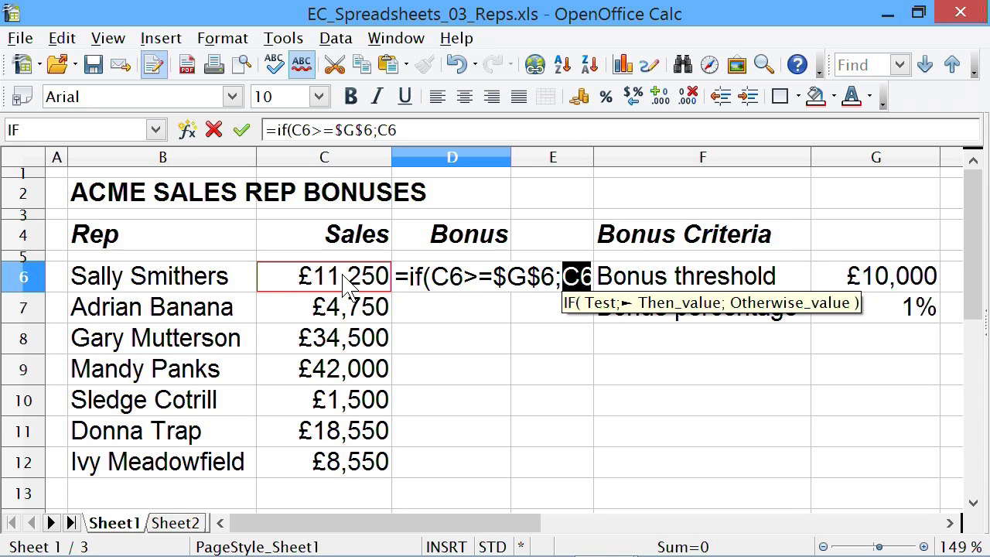
text(*)
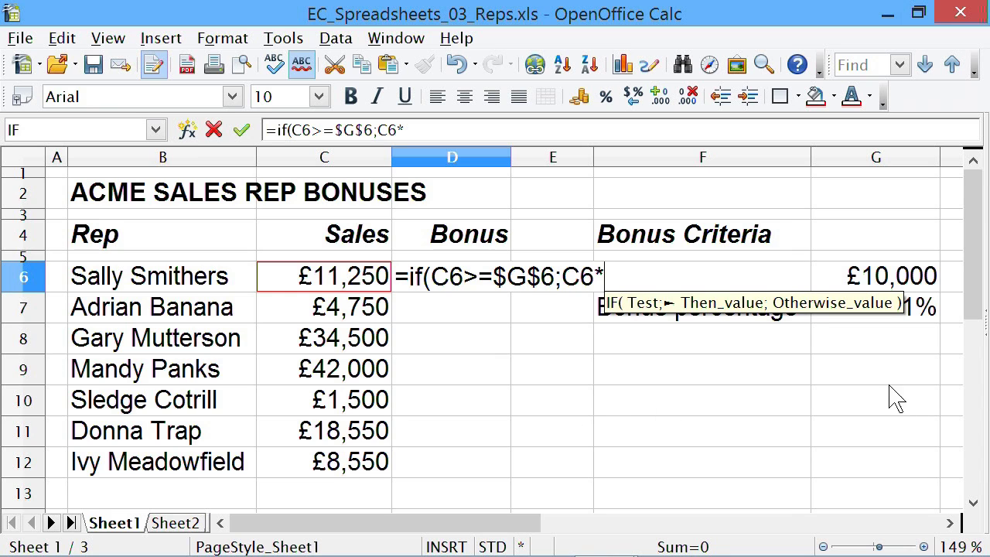
click(920, 315)
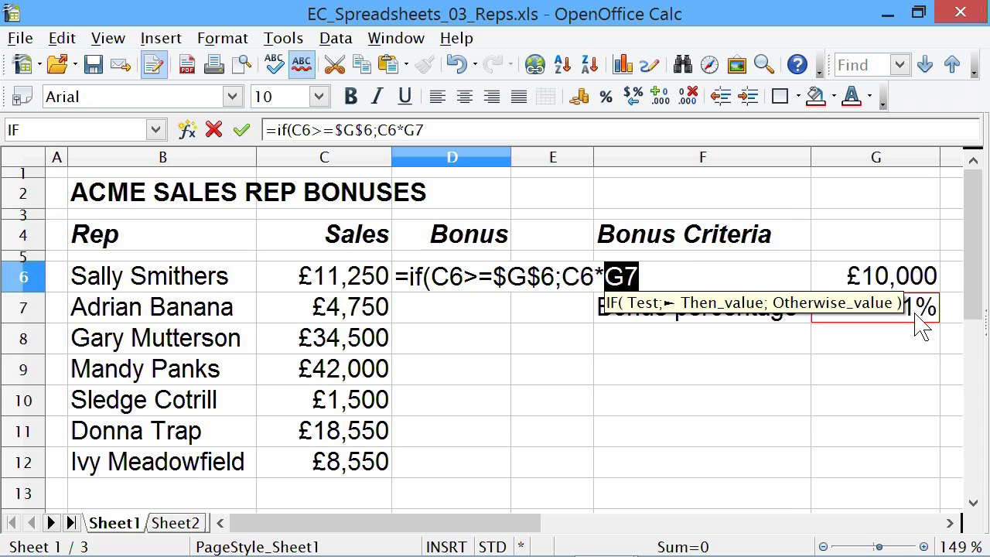
key(shift+F4)
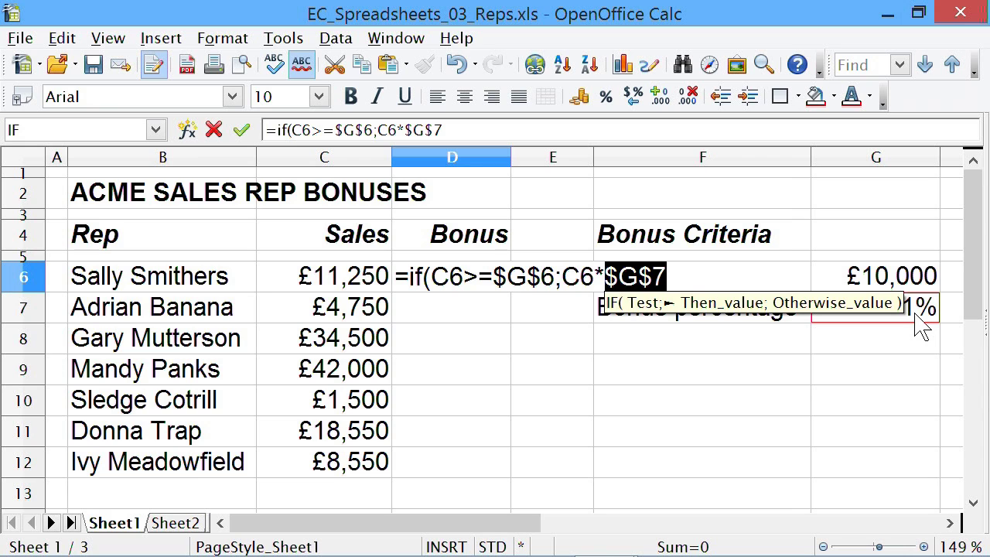
text(;)
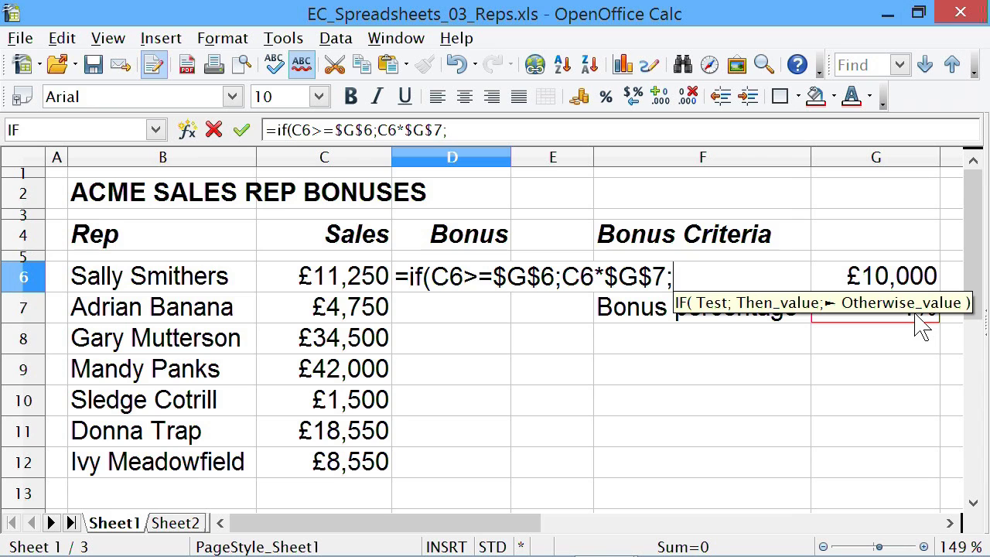
text(0)
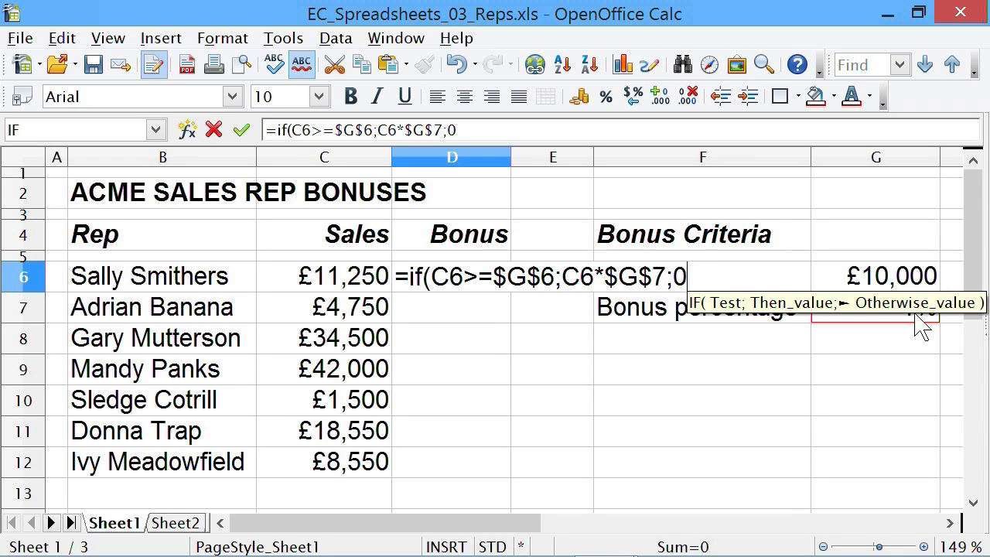
text())
key(Return)
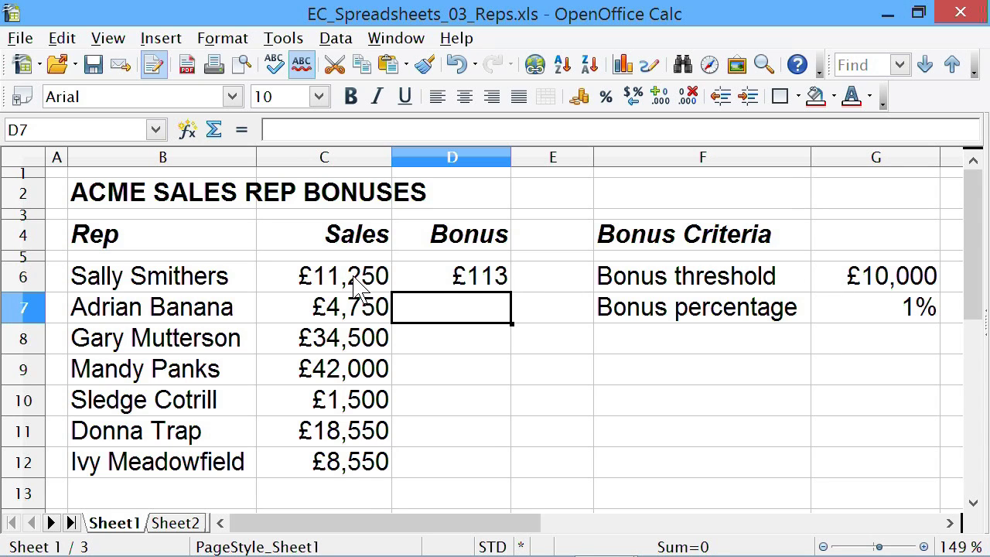
- Copy the bonus formula from D6 down to D12 for the remaining sales reps
click(446, 283)
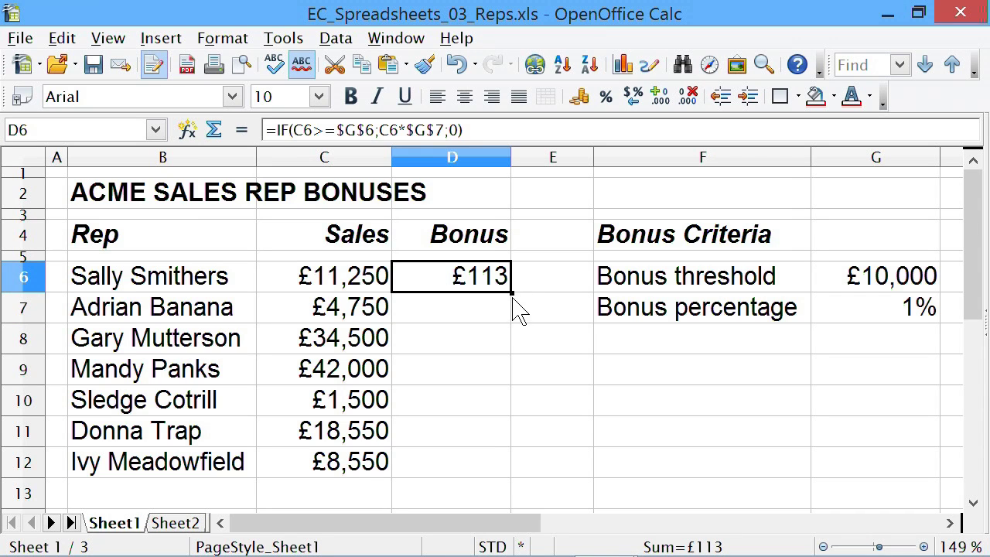
drag(511, 292, 510, 477)
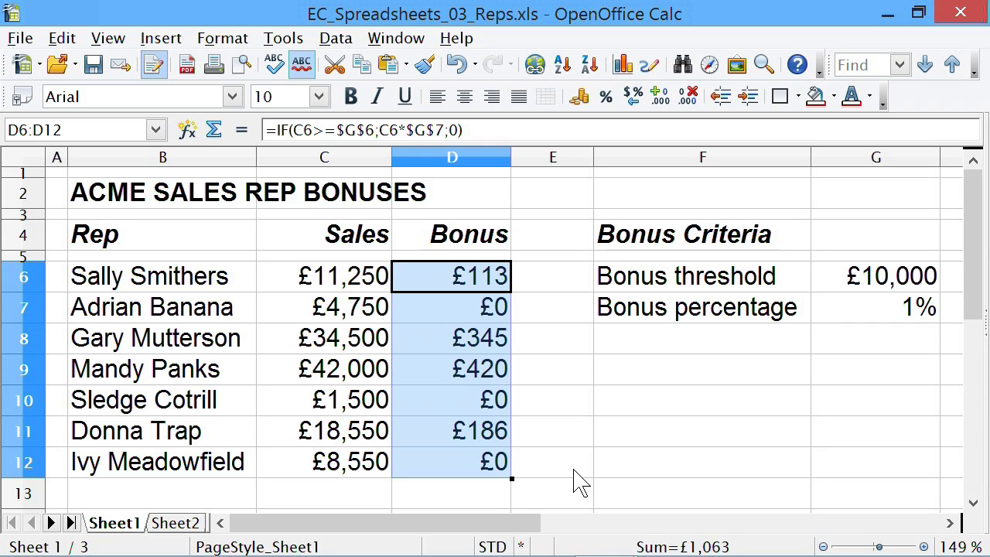
click(591, 466)
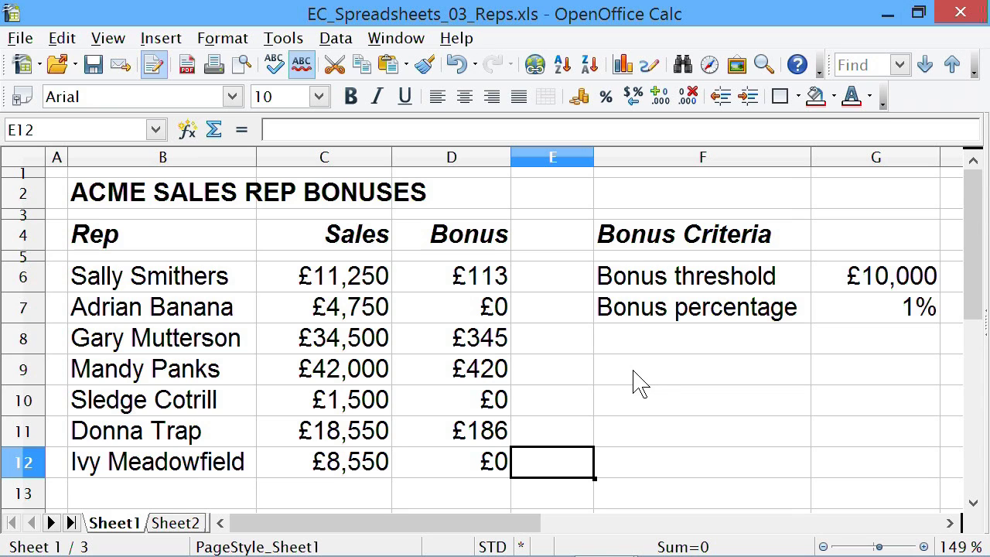
- Change the bonus threshold in G6 to 15000 and the bonus percentage in G7 to .02
double_click(882, 278)
drag(896, 277, 882, 276)
text(5)
key(Return)
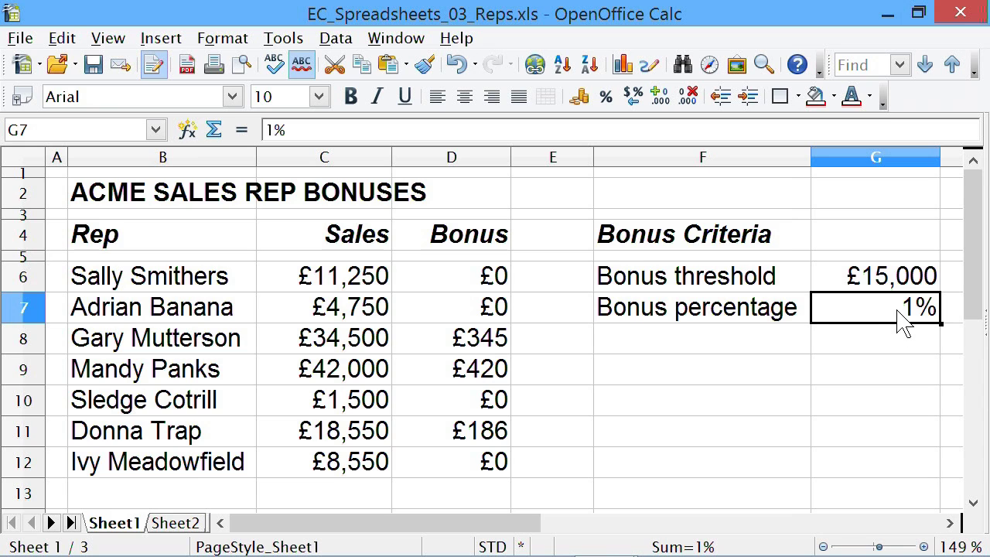
text(.02)
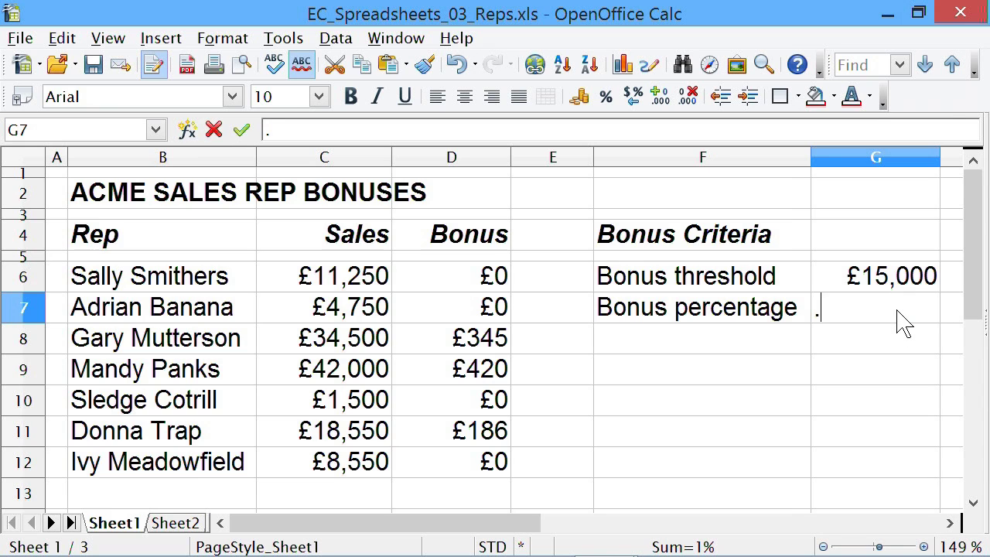
key(Return)
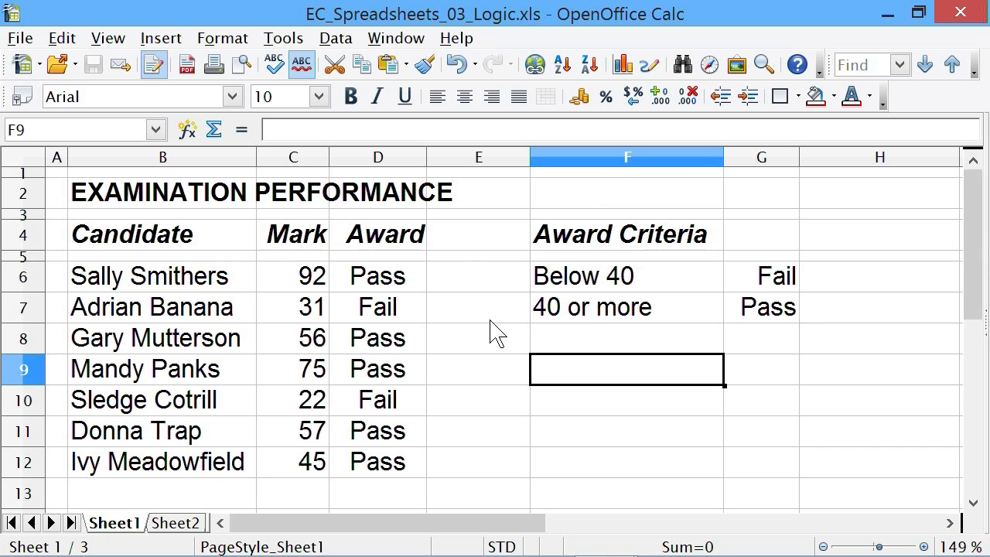
- In the examination performance spreadsheet, clear the award formulas from D6:D12
drag(401, 288, 418, 472)
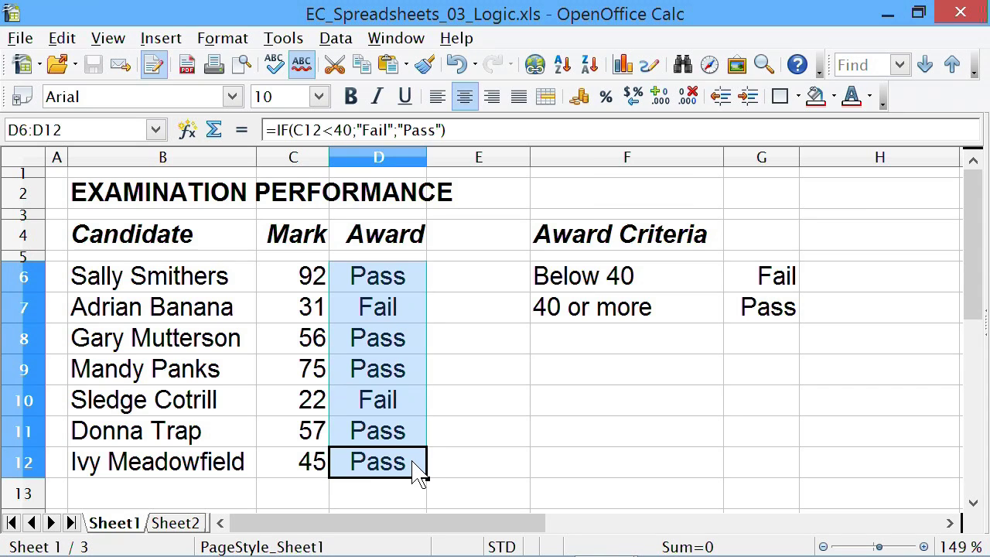
key(Delete)
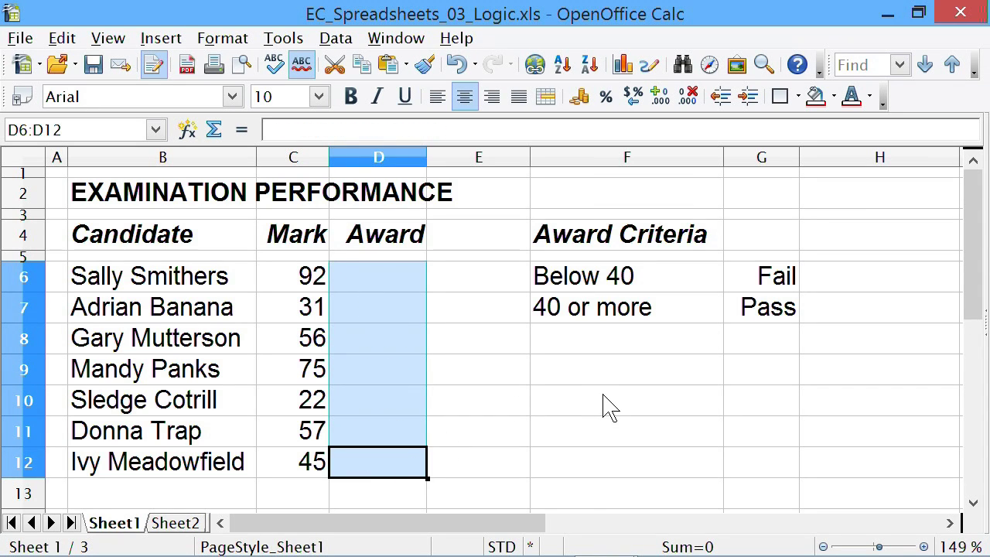
click(608, 406)
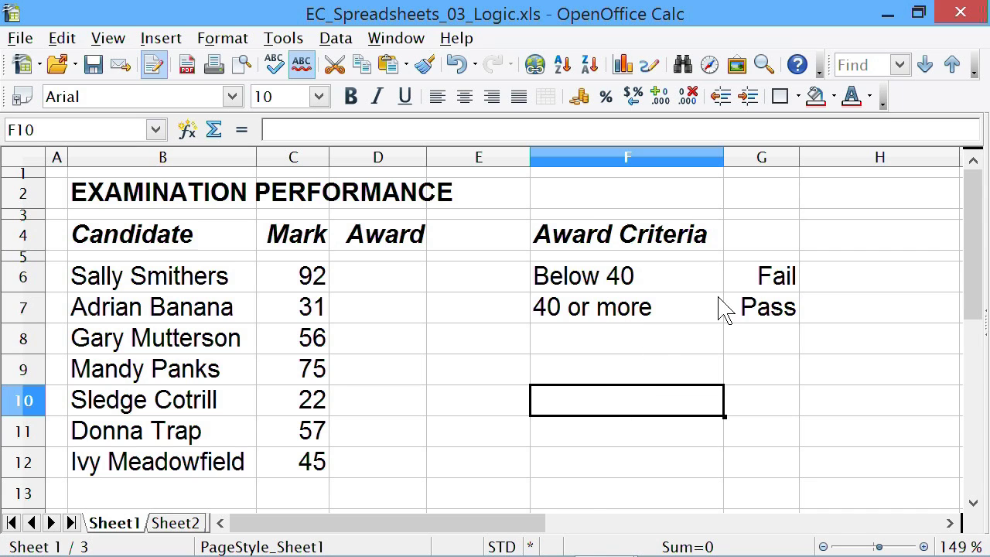
- Change the pass criterion label in F7 to "40 to 69"
double_click(621, 313)
click(577, 308)
shift+click(665, 309)
text(to 69)
key(Return)
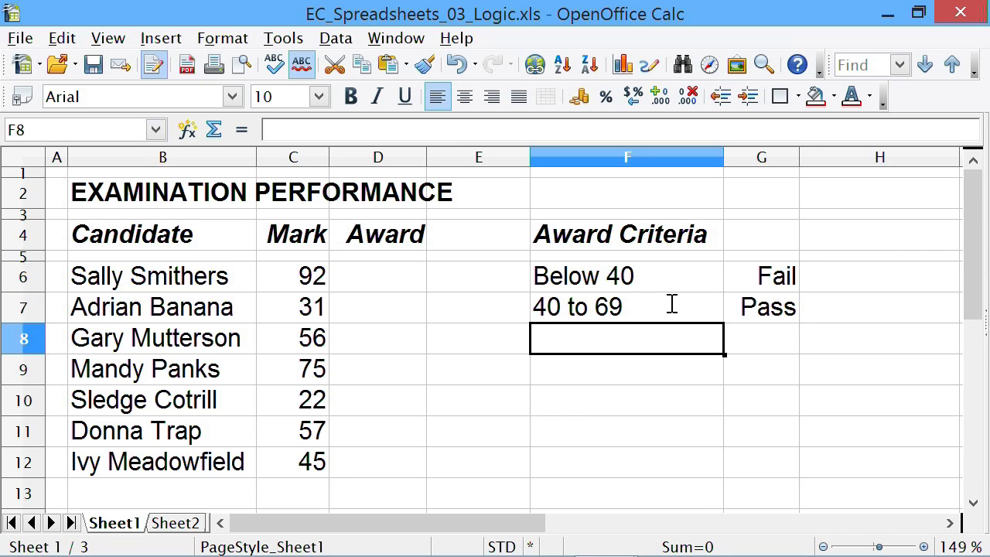
- Add a third award criterion with "70 or more" in F8 and "Merit" in G8
text(70)
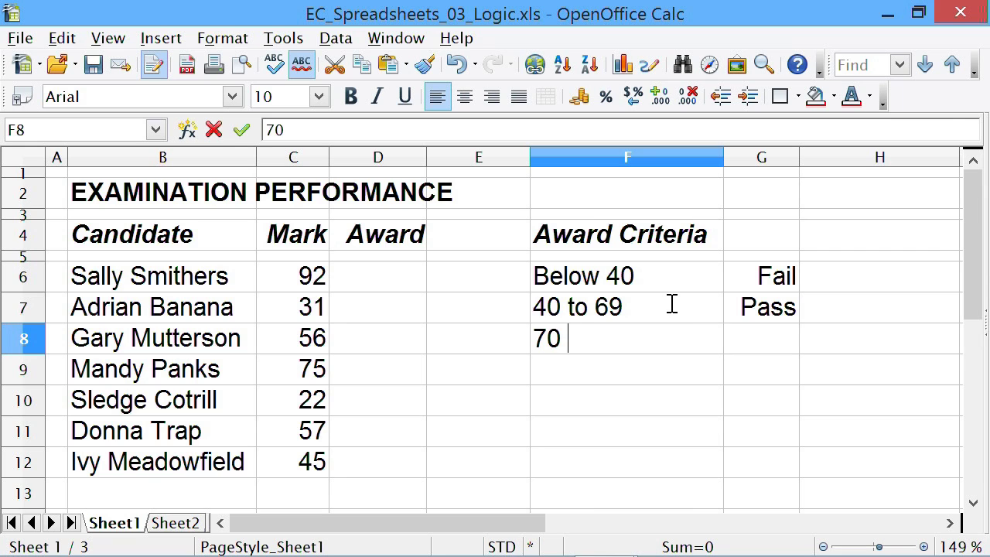
text( ort mo)
key(BackSpace)
key(BackSpace)
key(BackSpace)
key(BackSpace)
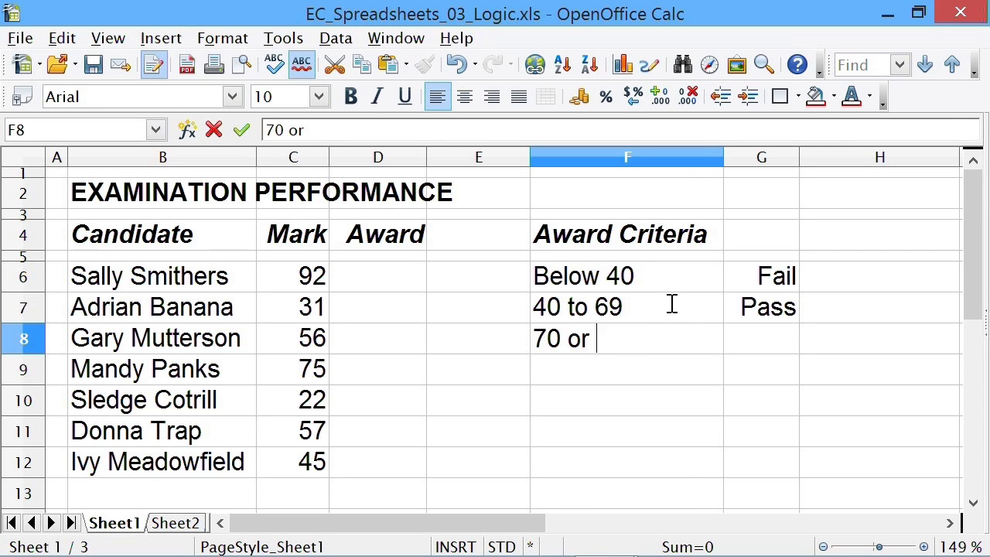
text(more)
click(738, 343)
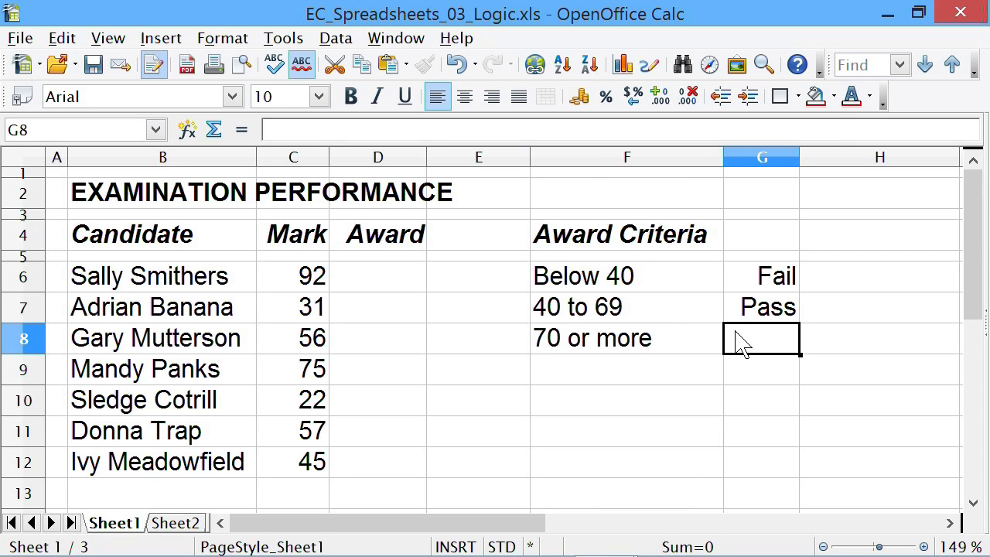
text(Merit)
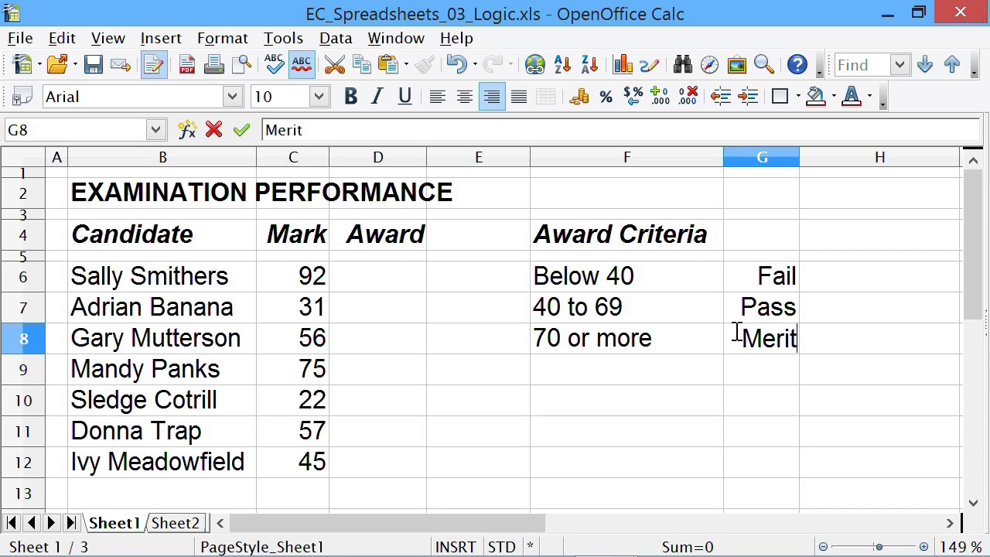
key(Return)
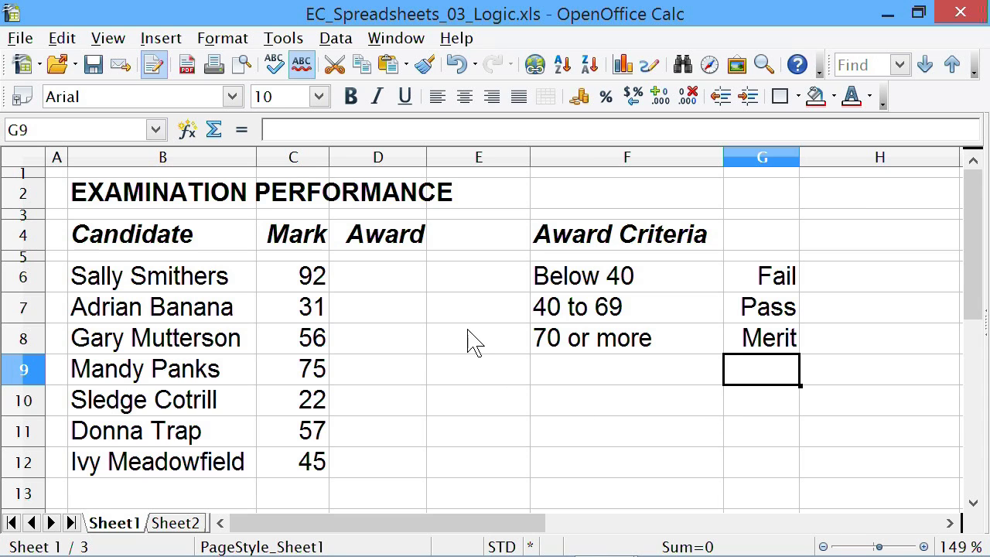
- Start an IF formula in D6 that tests whether C6 is below 40 and returns "Fail" when true
click(397, 288)
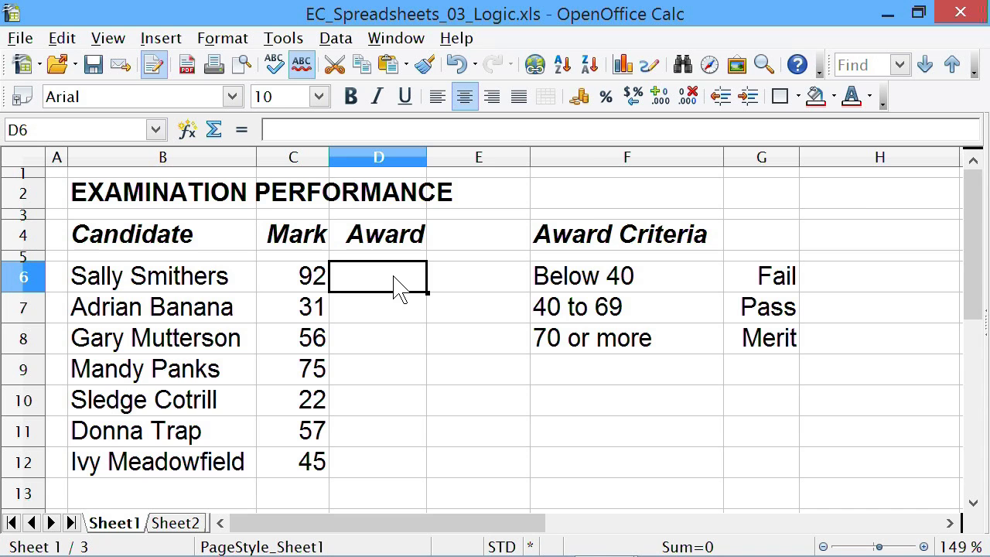
text(=)
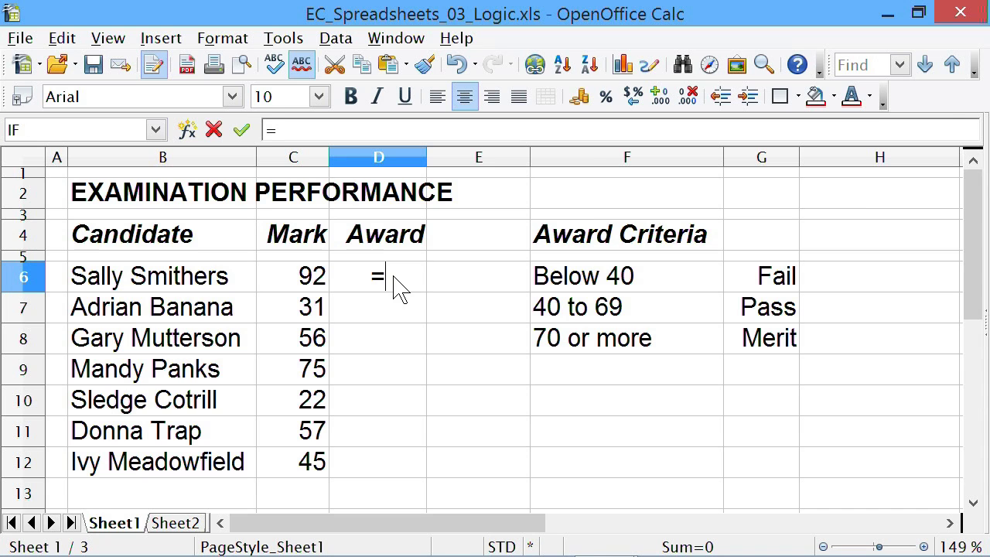
text(if()
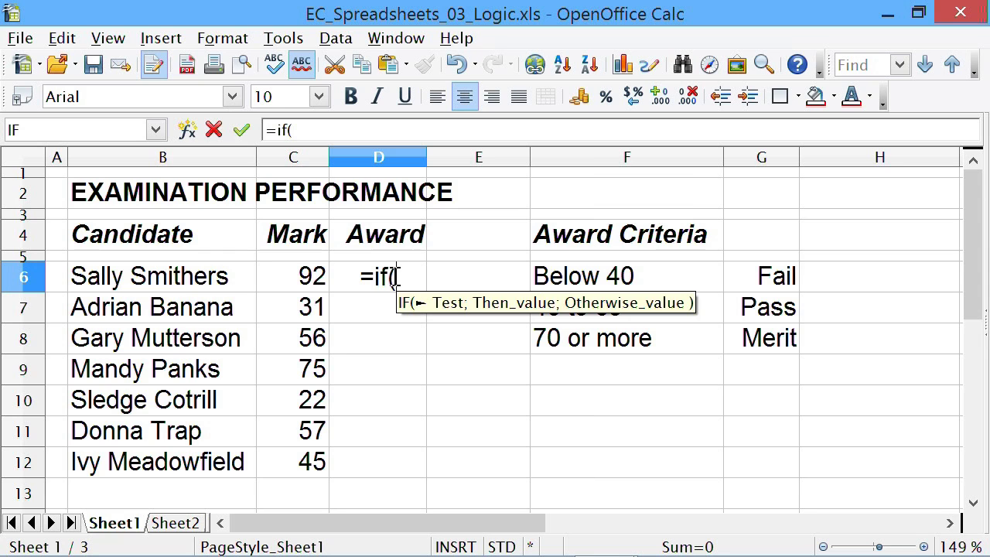
click(302, 291)
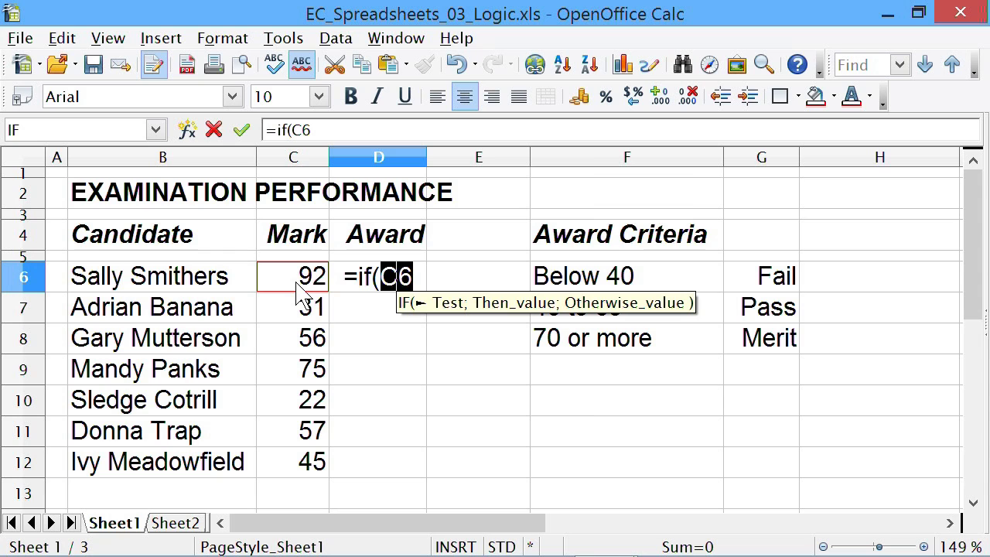
text(<)
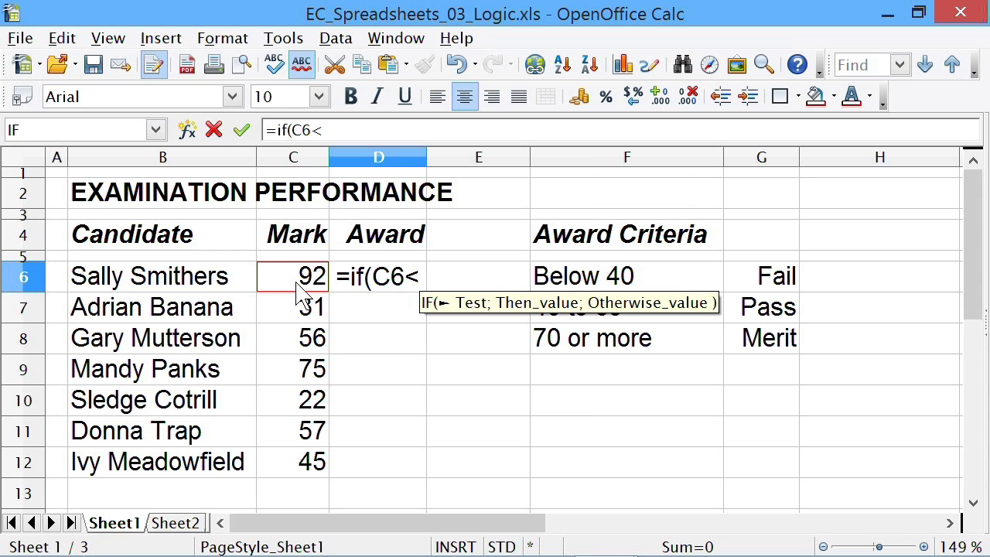
text(40)
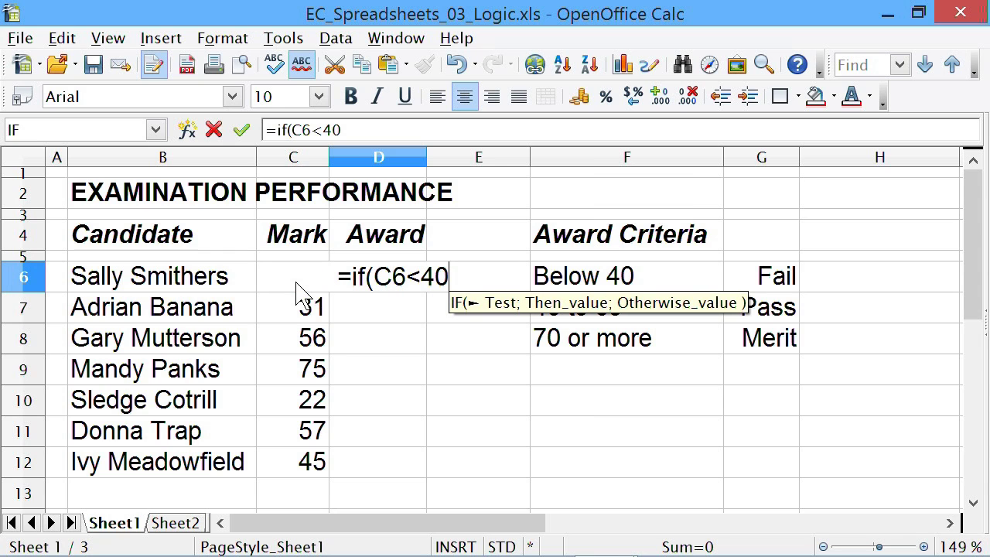
text(;"Fail")
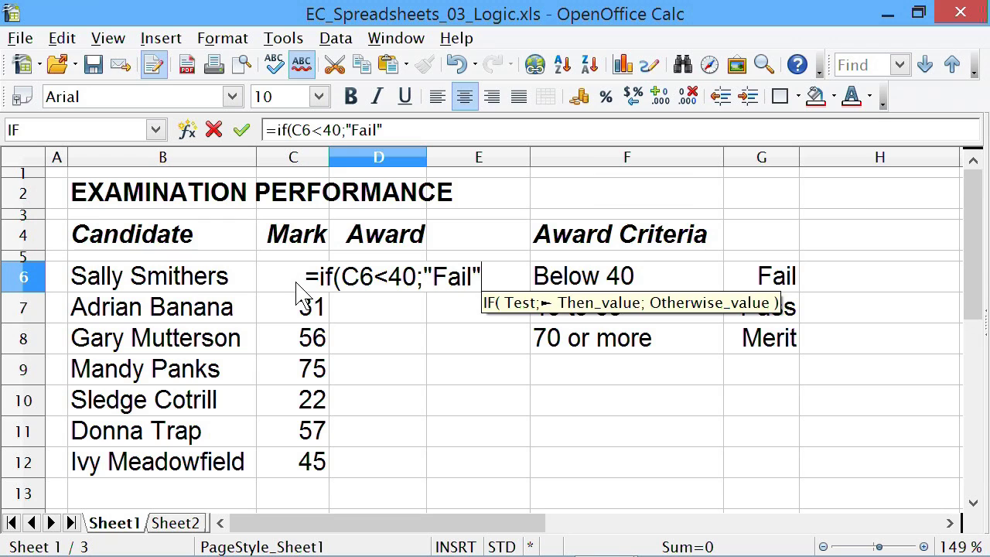
text(;)
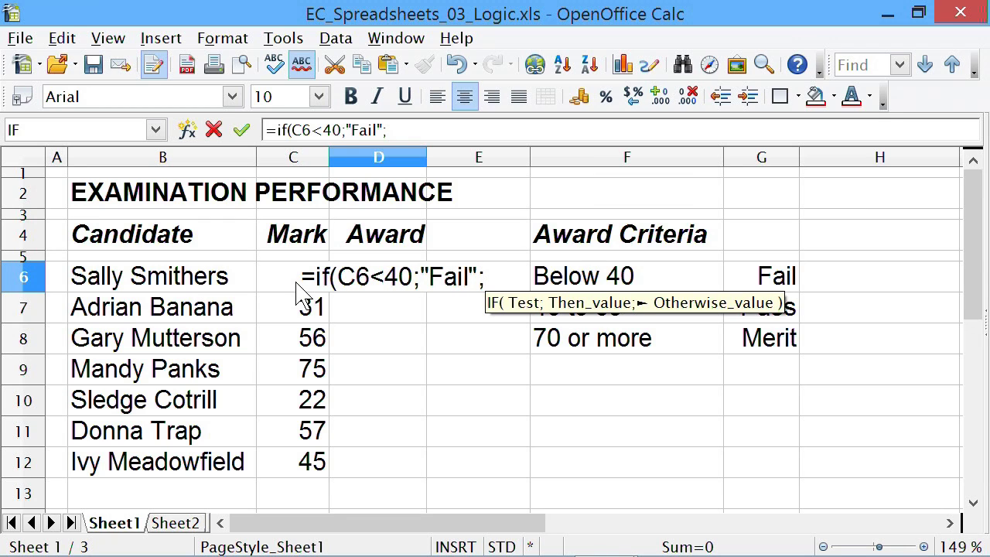
- Complete the D6 formula with a nested IF returning "Pass" when C6<70 and otherwise "Merit"
text(if)
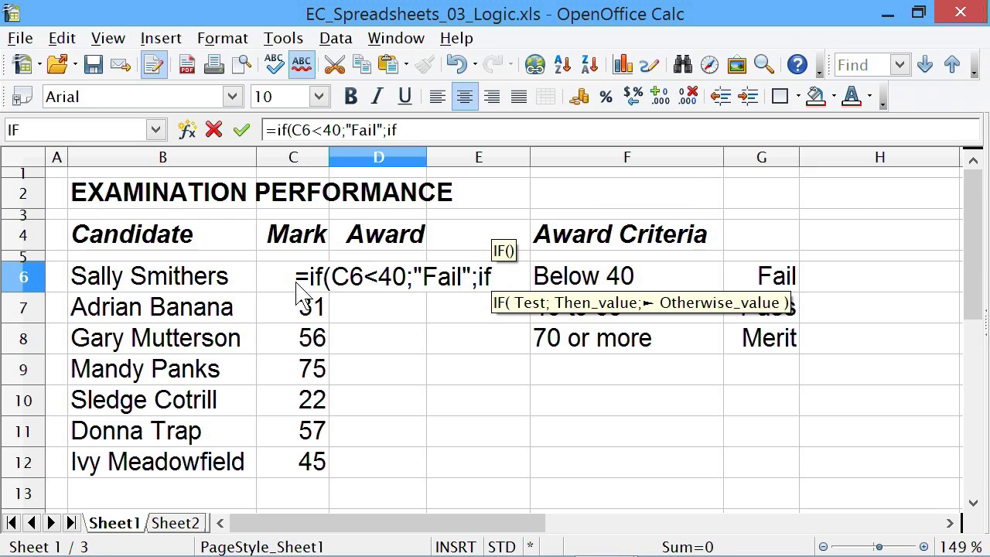
text(()
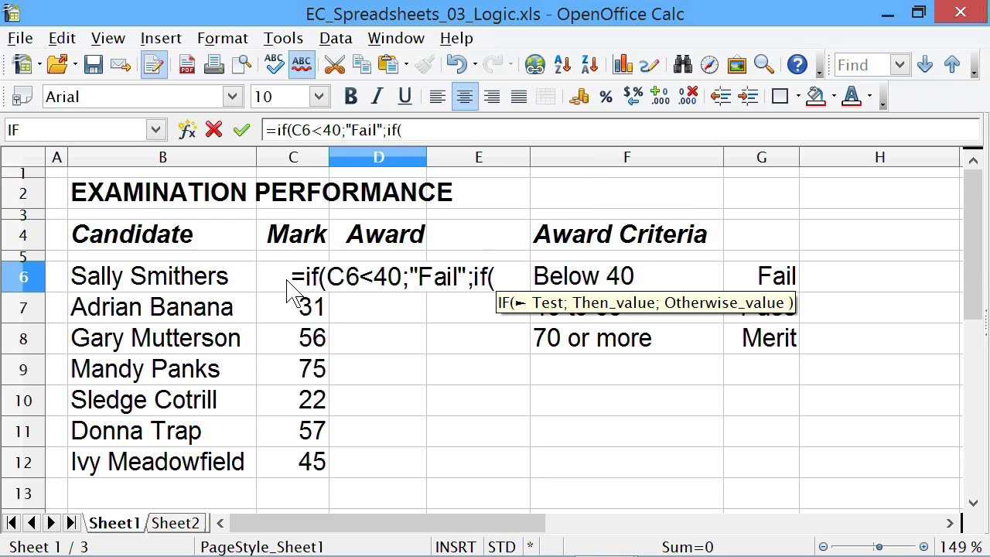
click(290, 283)
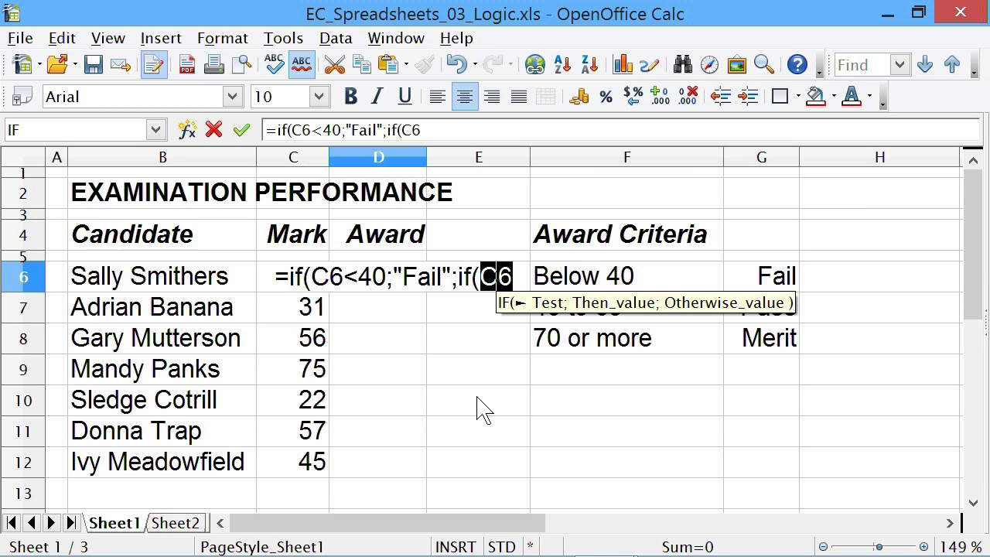
text(<)
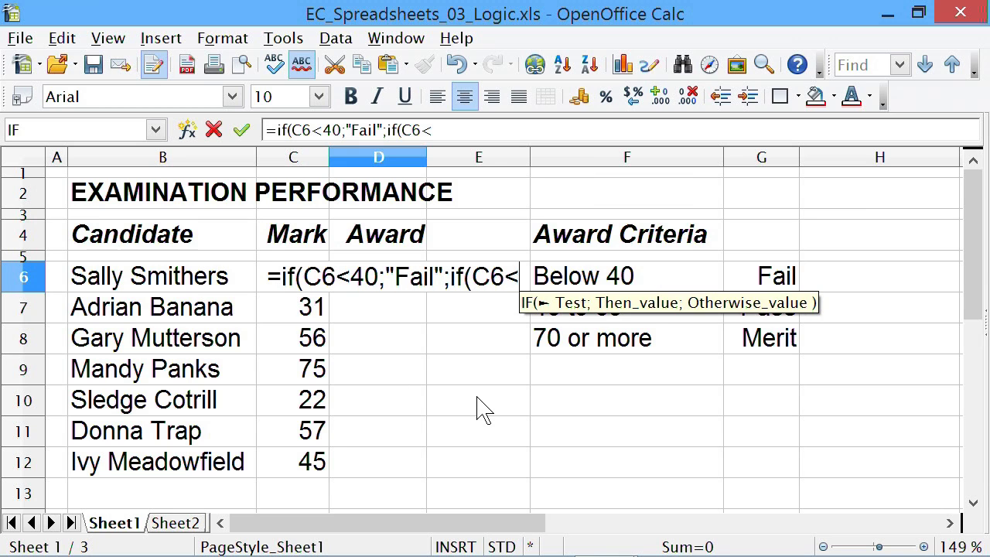
text(70)
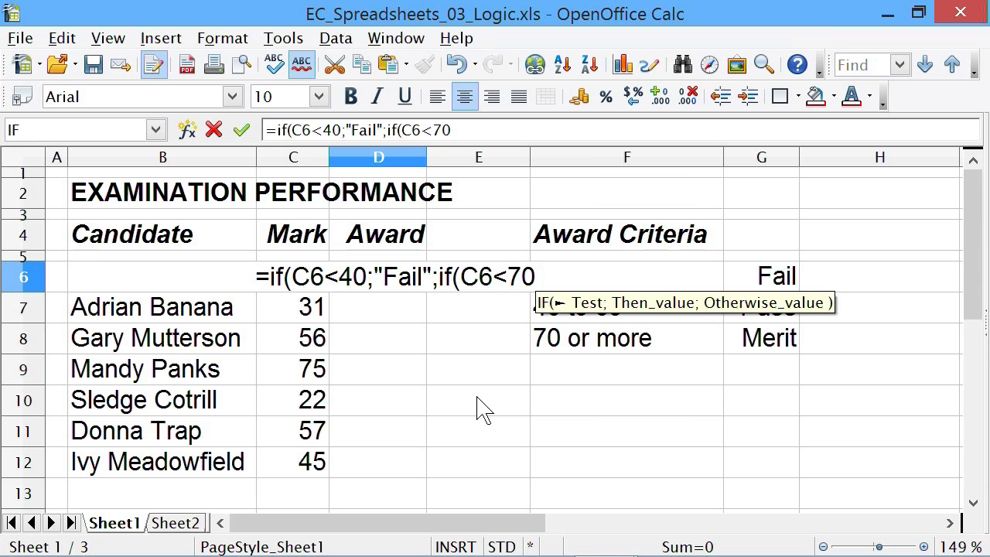
text(;")
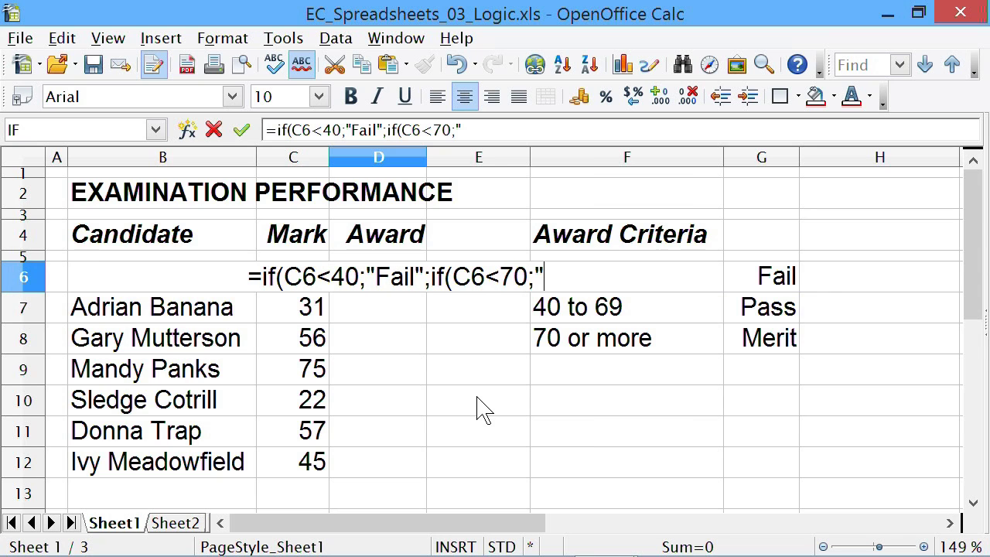
text(Pass)
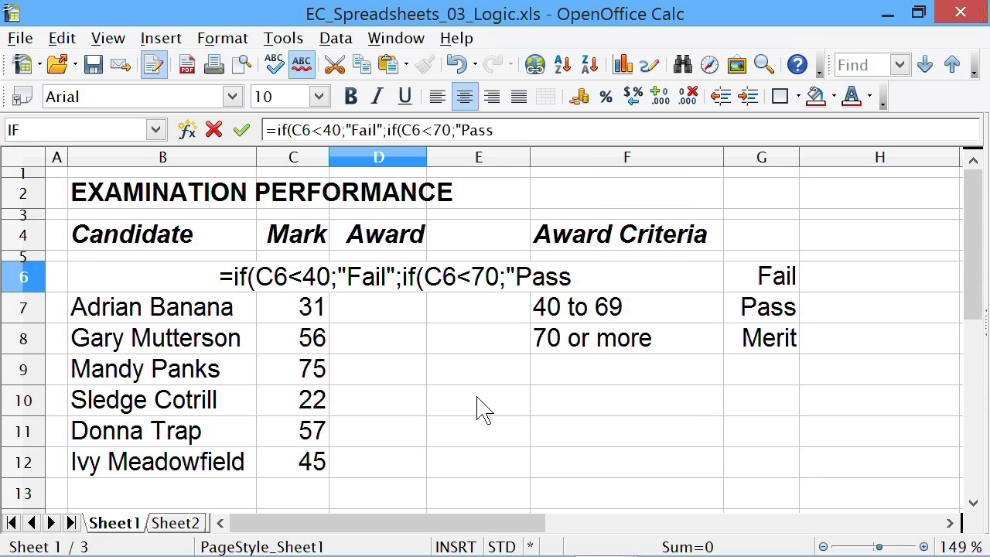
text(")
text(;")
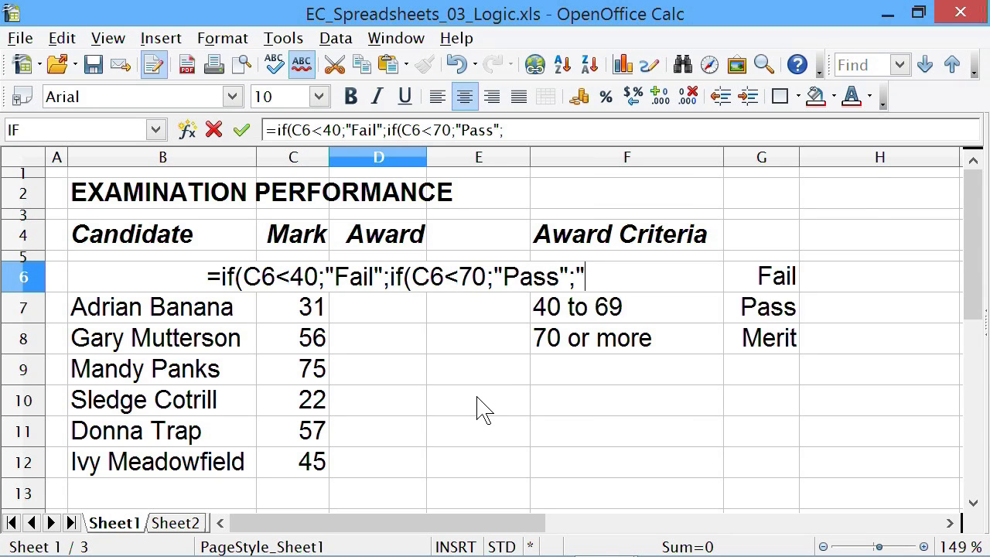
text(Merit)
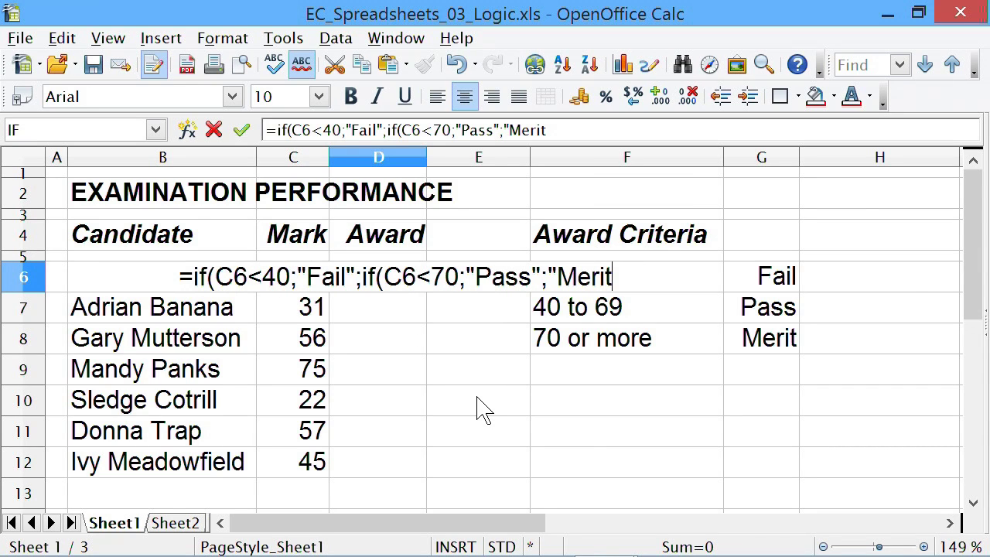
text(")))
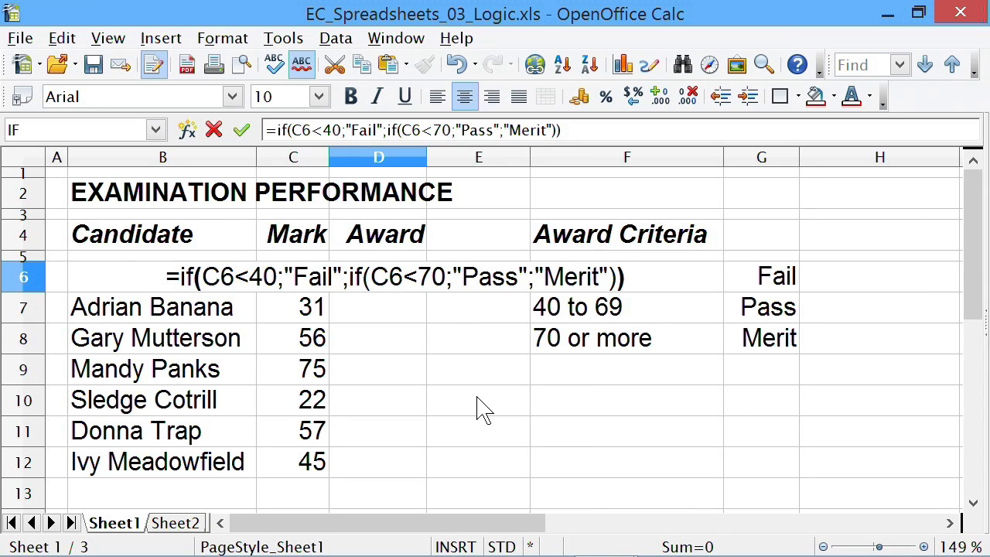
key(Return)
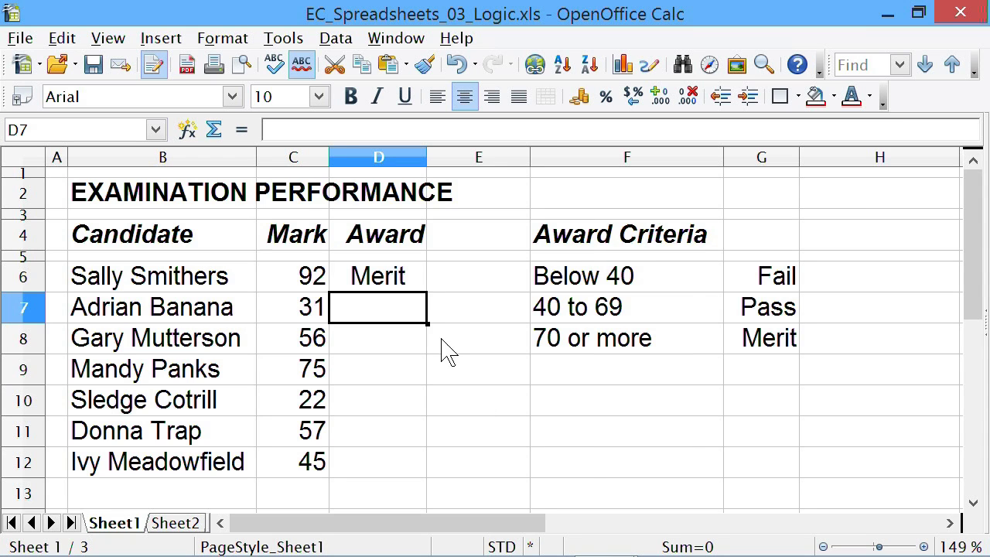
- Fill the nested IF formula from D6 down through D12
click(390, 277)
drag(426, 292, 431, 465)
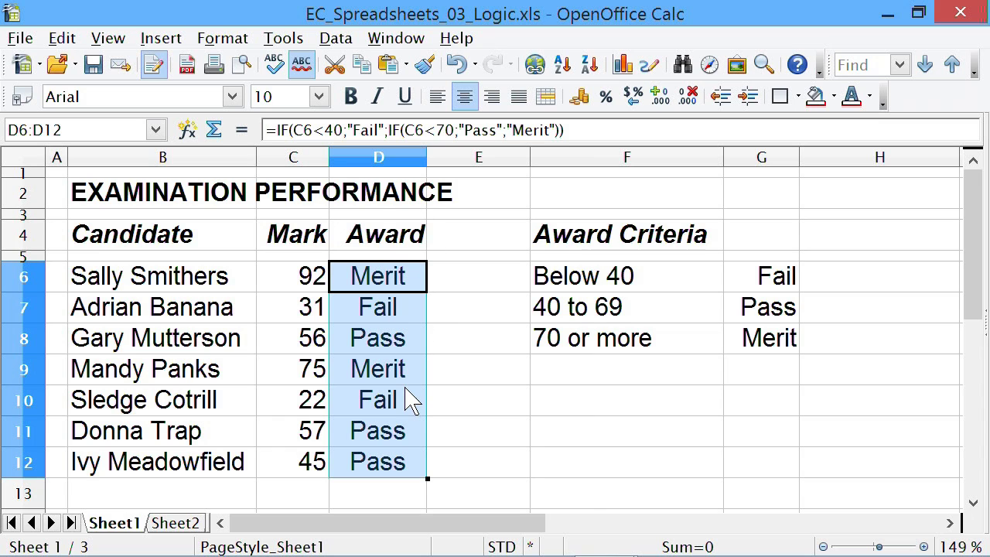
click(548, 461)
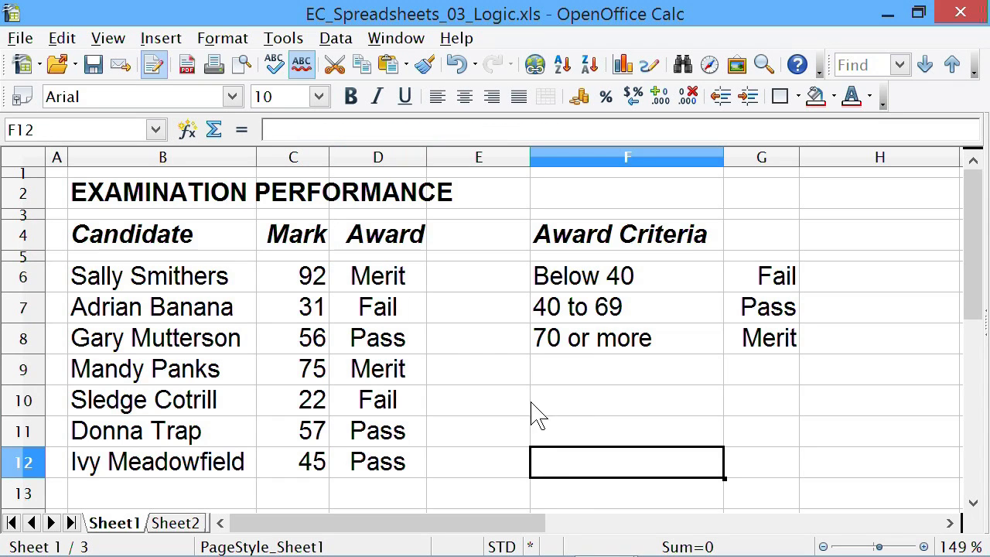
- In the D6 formula, replace the text "Fail" with the absolute reference $G$6
click(387, 282)
double_click(383, 279)
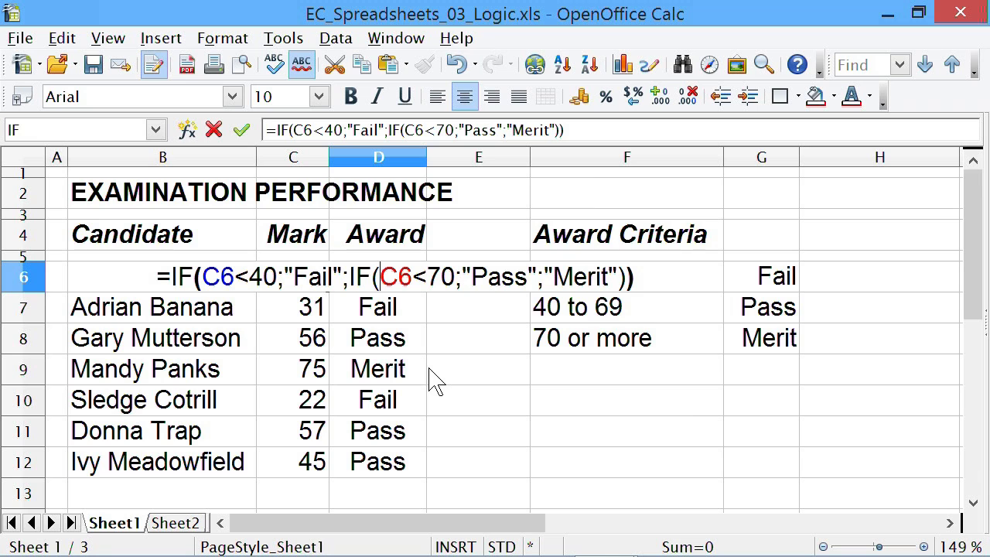
key(Left)
key(Left)
key(Left)
key(Left)
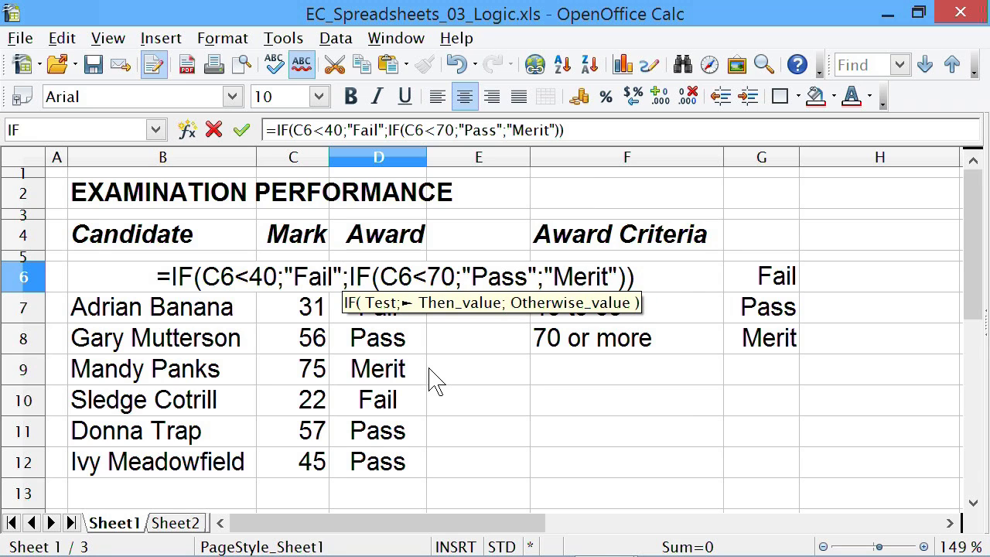
key(shift+Left)
key(shift+Left)
key(shift+Left)
key(shift+Left)
key(shift+Left)
key(shift+Left)
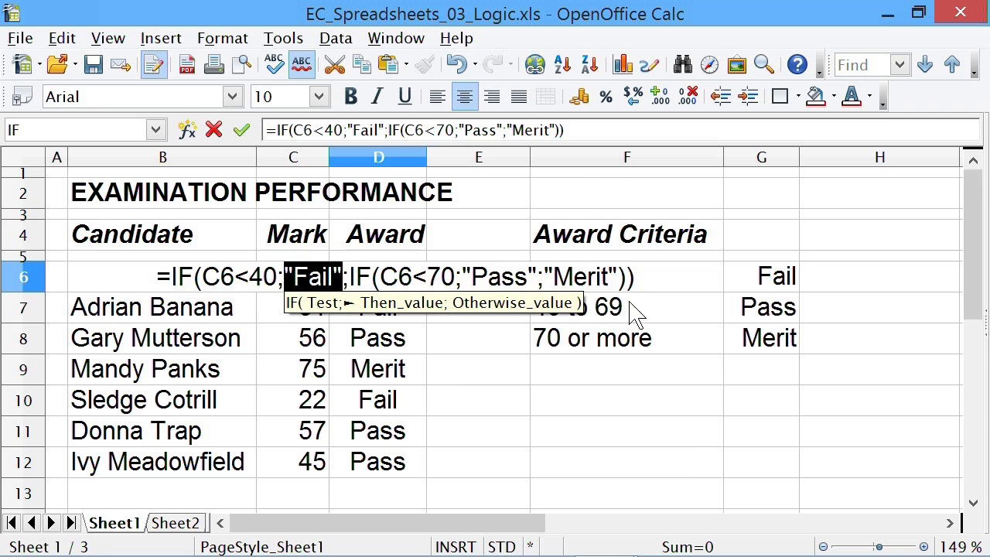
click(764, 283)
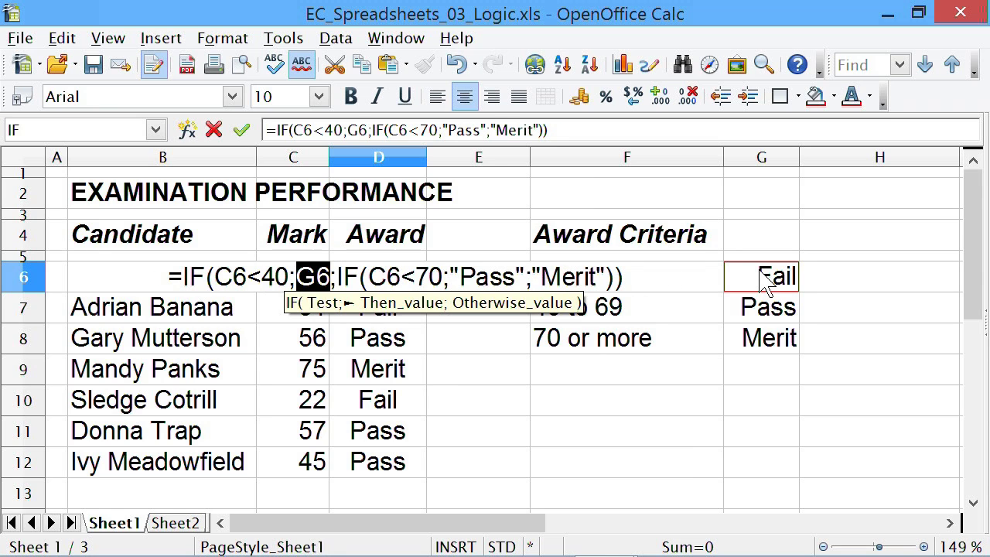
key(shift+F4)
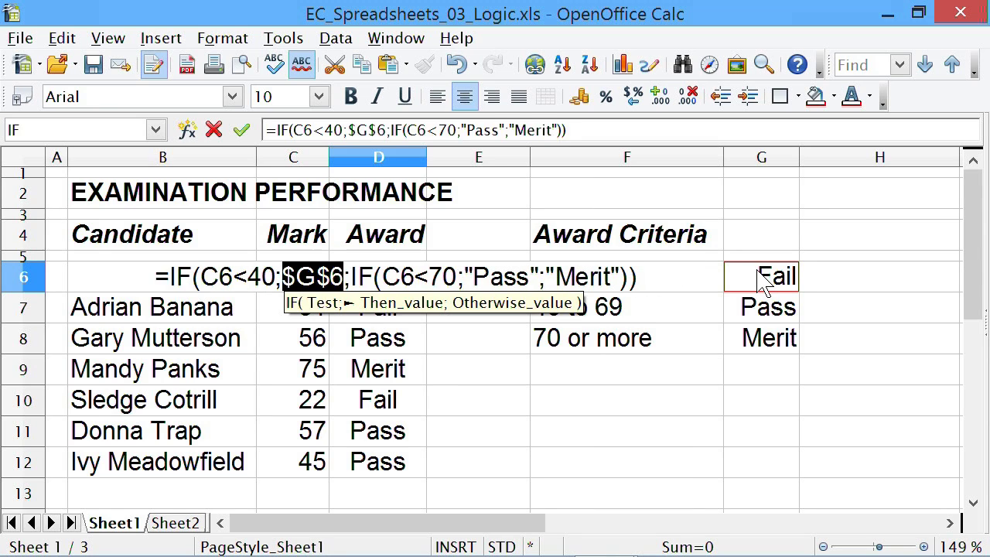
- Replace "Pass" and "Merit" in the D6 formula with the absolute references $G$7 and $G$8
drag(541, 277, 465, 277)
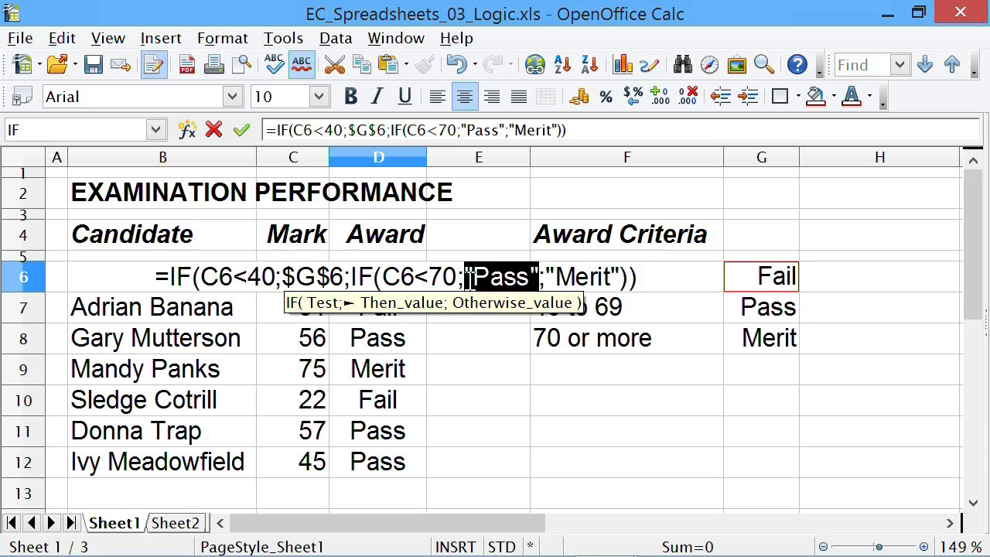
click(774, 308)
key(shift+F4)
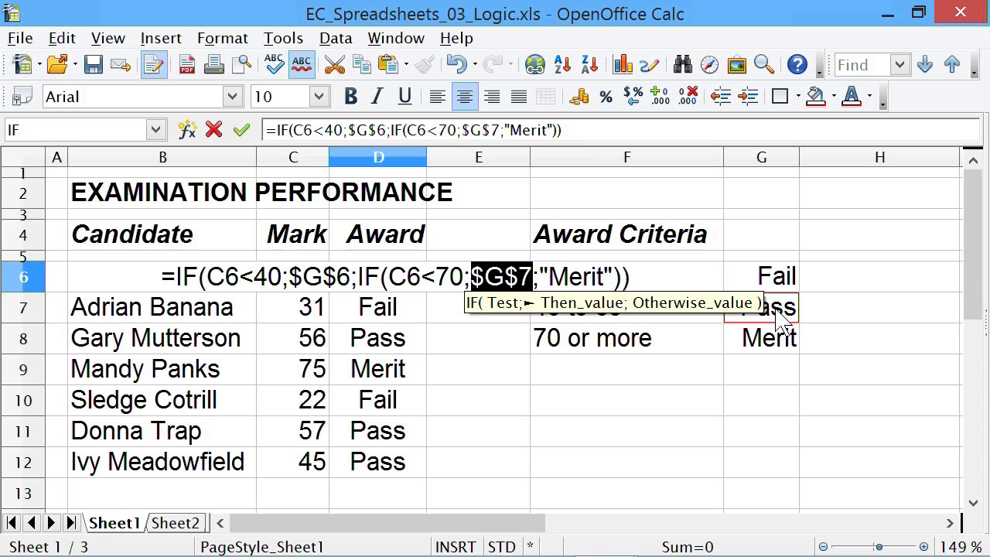
click(616, 277)
drag(614, 277, 540, 277)
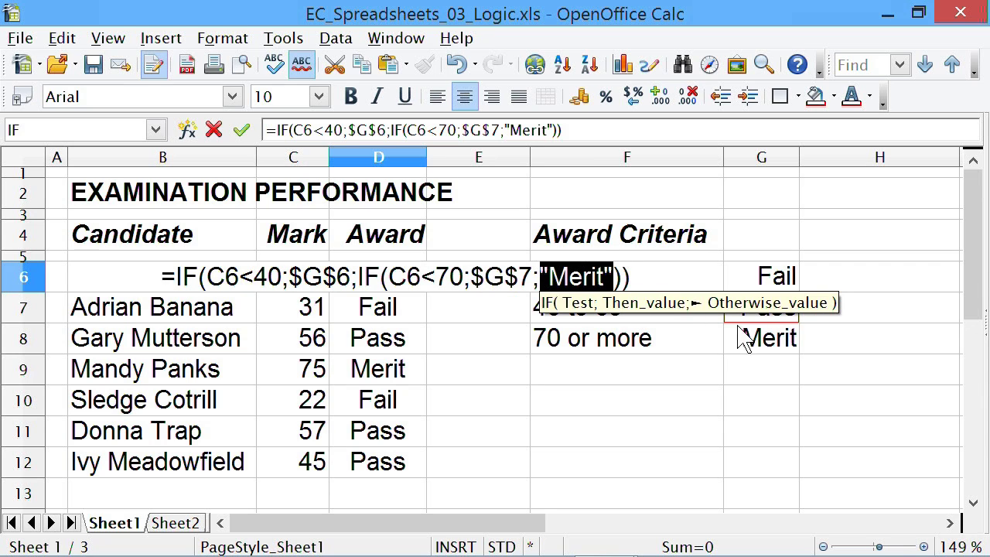
click(771, 340)
key(shift+F4)
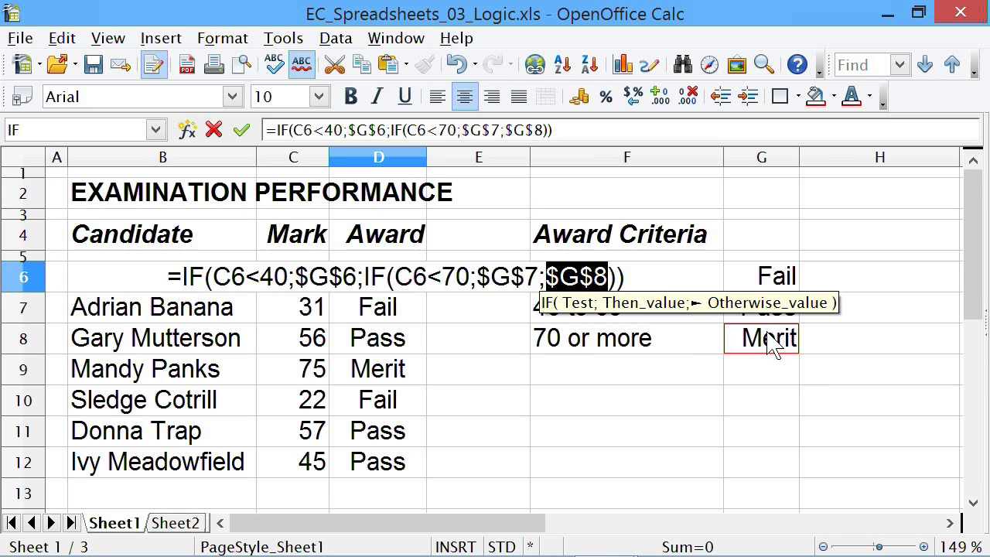
key(Return)
- Copy the revised D6 formula with absolute award references down to D12
click(413, 288)
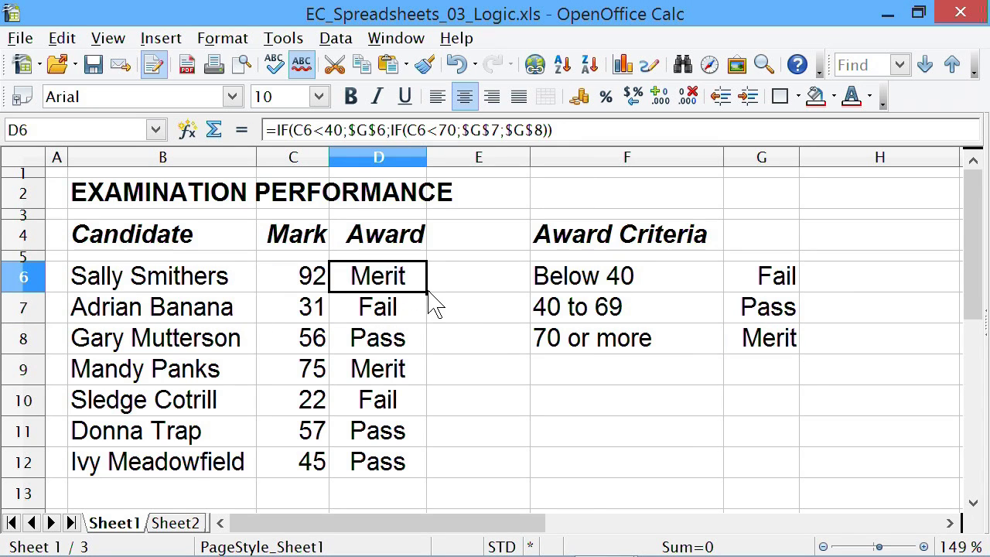
drag(427, 293, 491, 475)
click(538, 449)
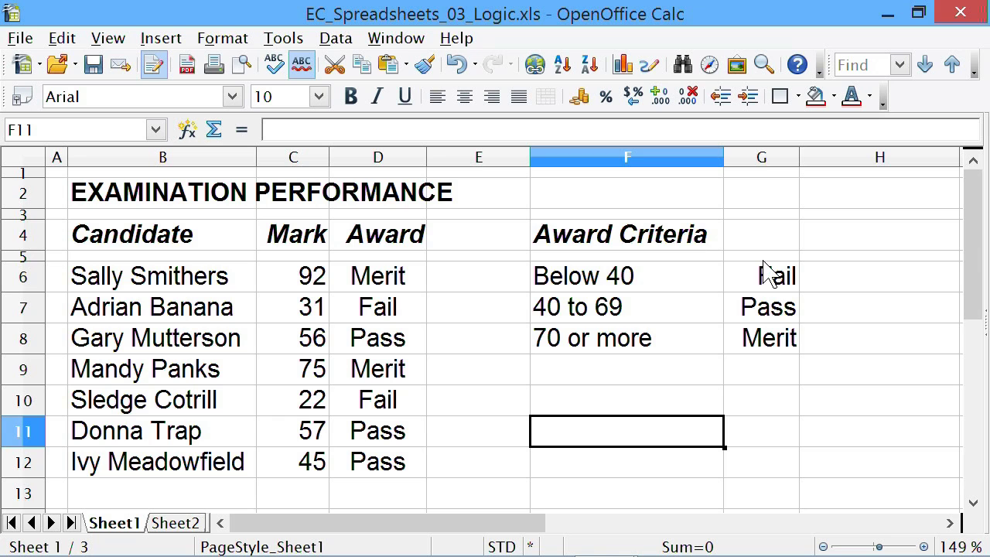
- Widen column G slightly and change the top award label in G8 to "Gold Star"
drag(799, 161, 827, 161)
click(805, 352)
double_click(769, 338)
drag(768, 338, 862, 347)
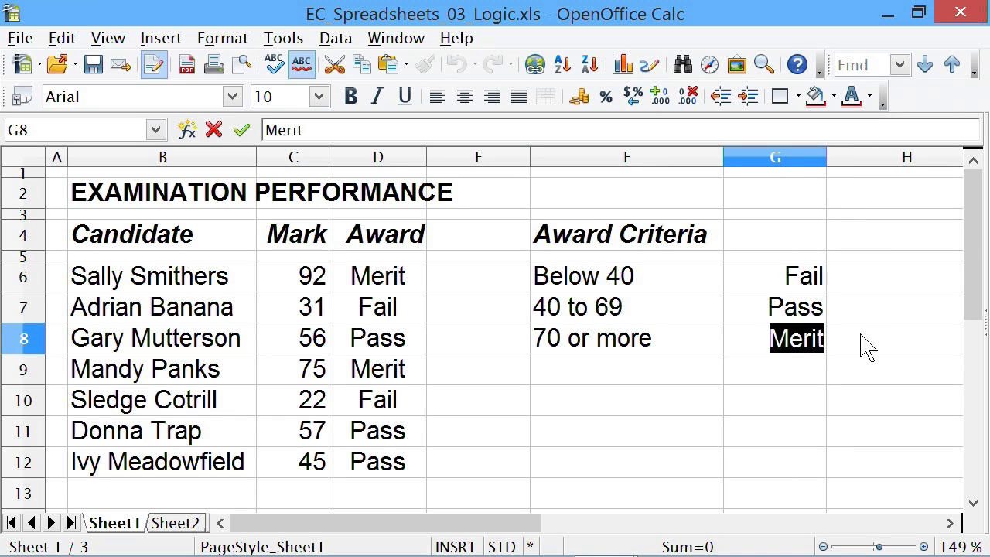
text(Gold Star)
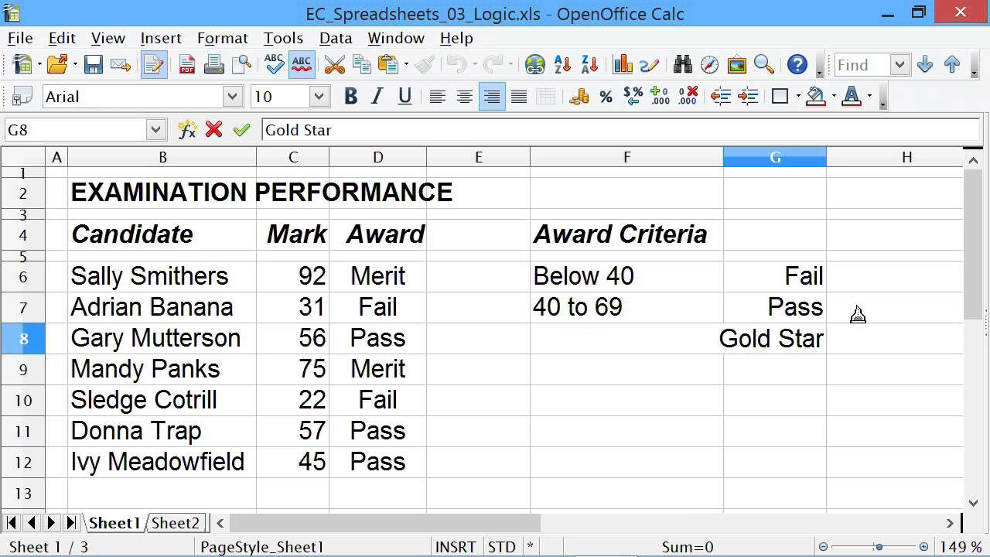
key(Return)
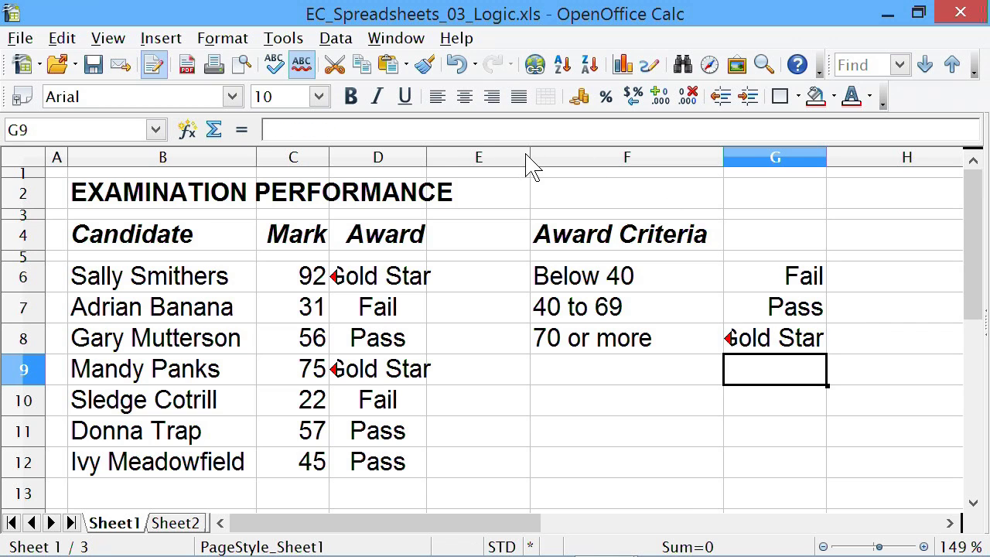
- Widen the Award column D and the criteria label column G so that "Gold Star" fits
drag(428, 154, 451, 154)
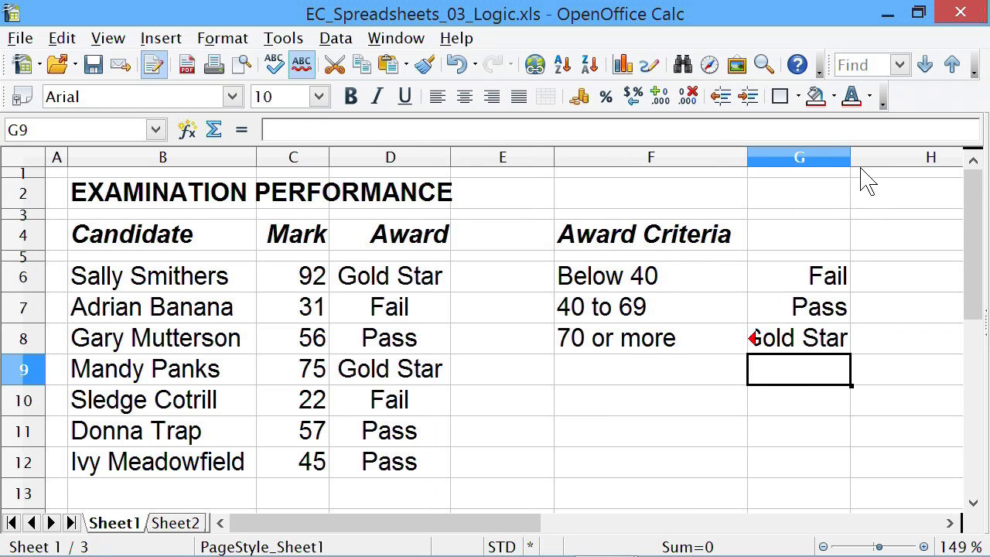
drag(852, 156, 870, 163)
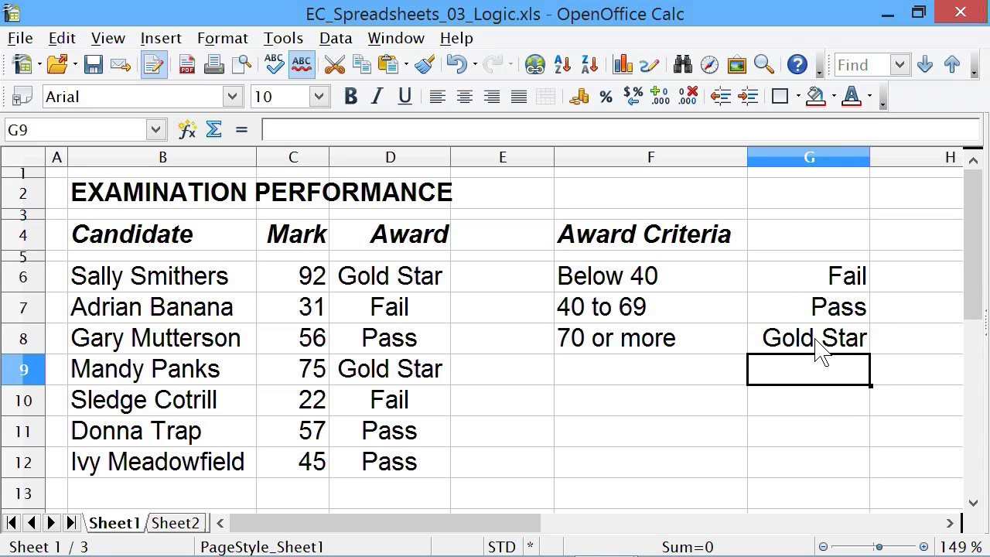
- Examine the nested IF formula in D6 and its absolute references to the award labels
click(389, 280)
double_click(383, 277)
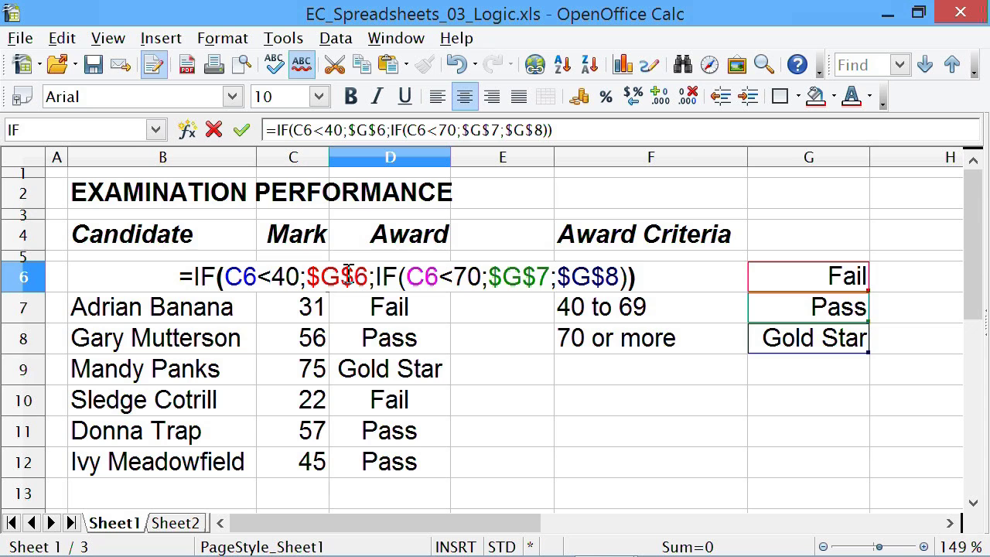
click(383, 276)
key(Escape)
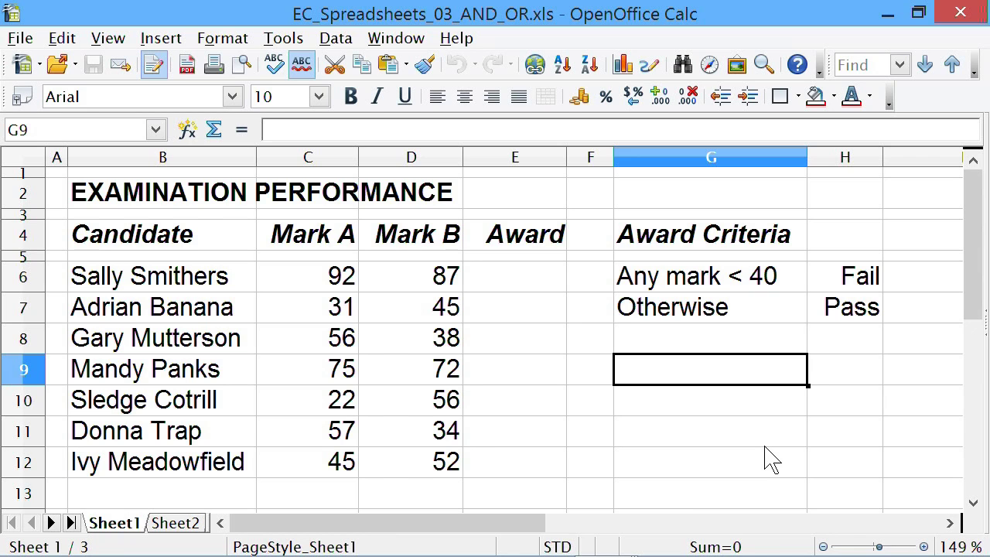
- Start an IF formula in E6 with a nested AND function whose first condition is C6>=40
click(545, 288)
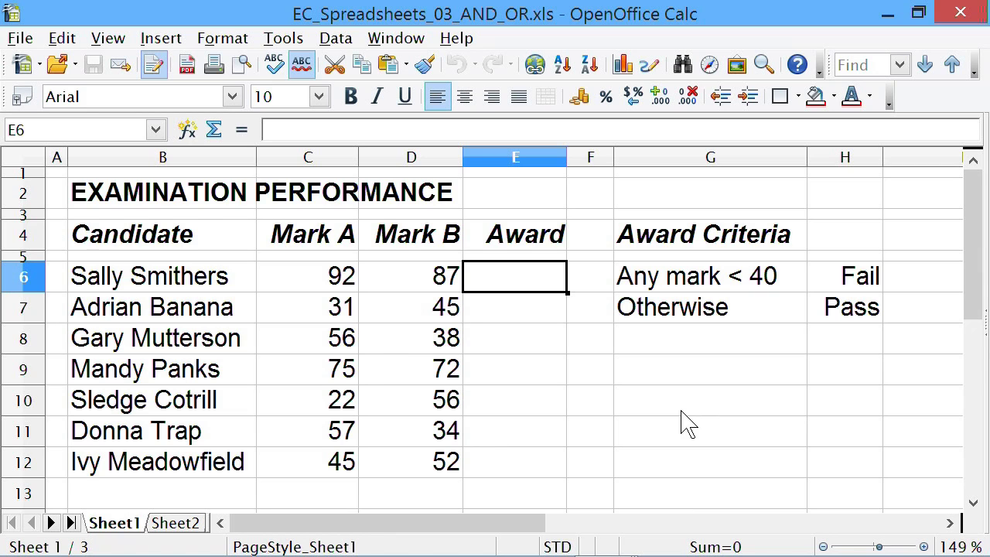
text(=if)
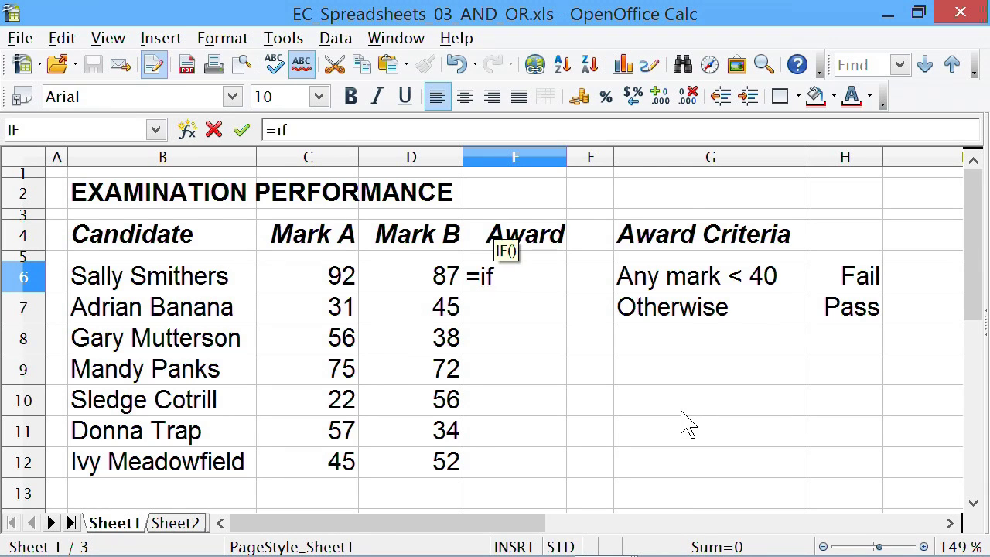
text(()
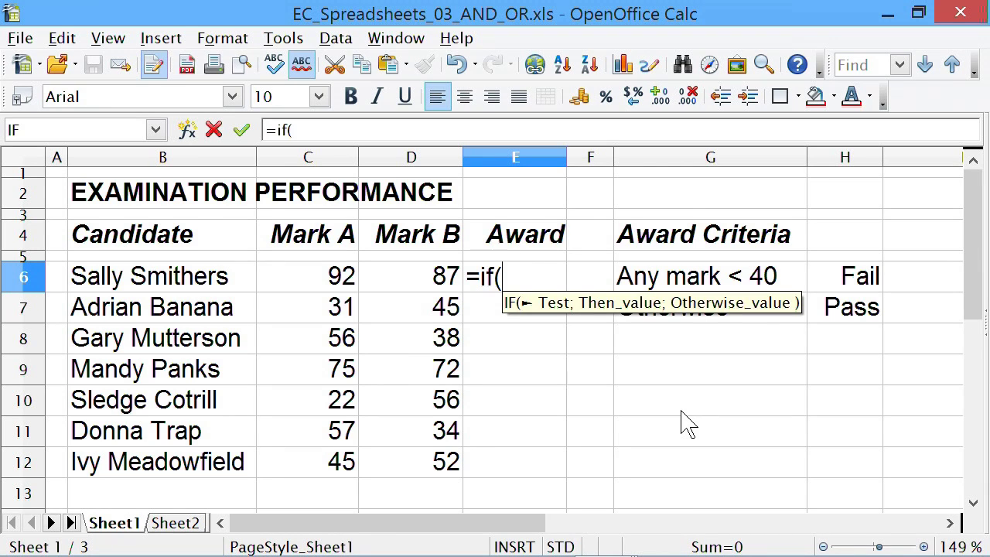
text(AND)
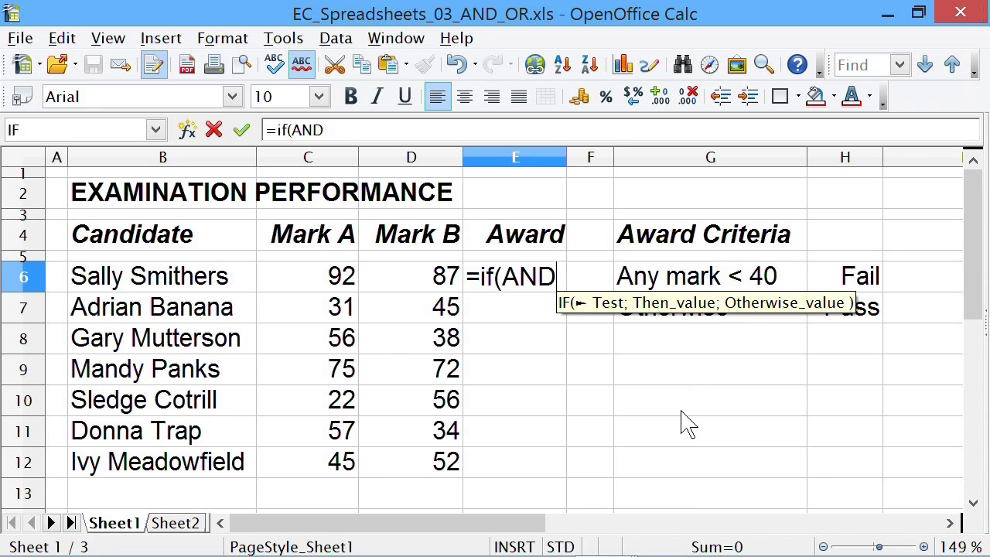
text(()
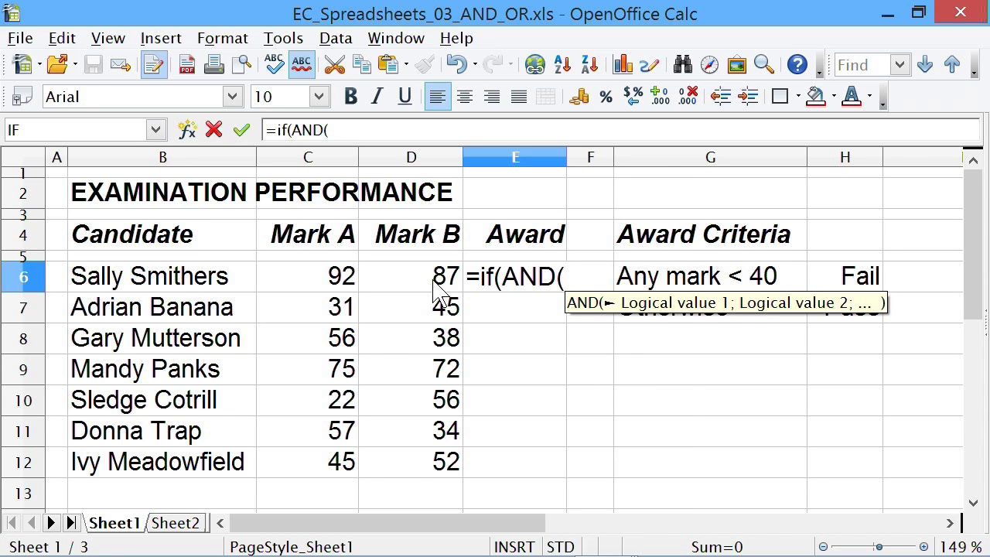
click(331, 288)
text(>)
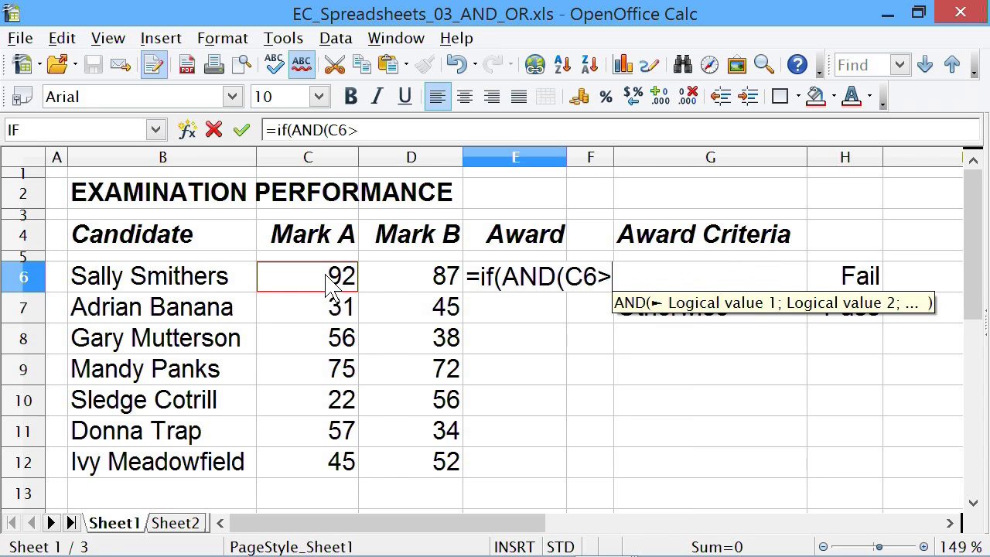
text(=40)
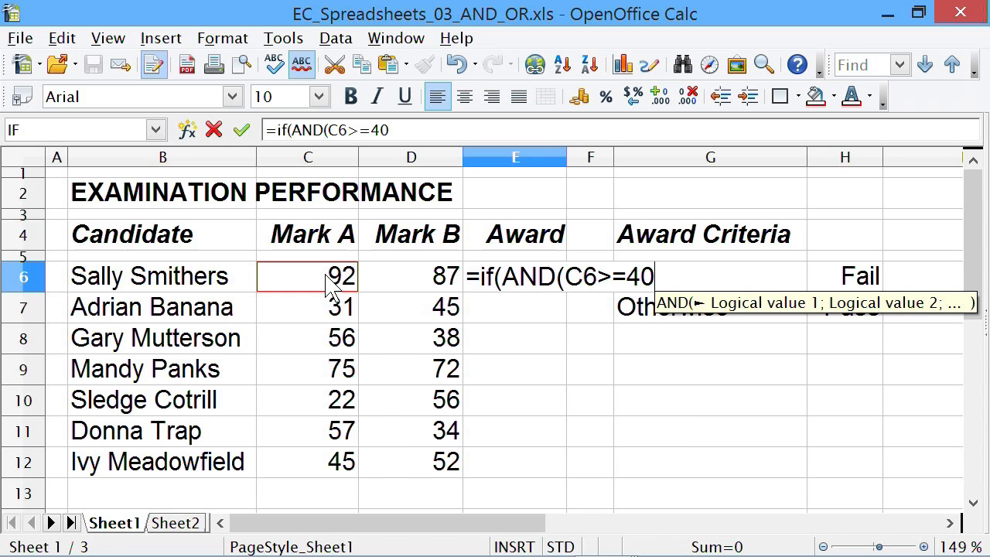
- Add D6>=40 as the second condition of the AND test in E6 and close the AND function
text(;)
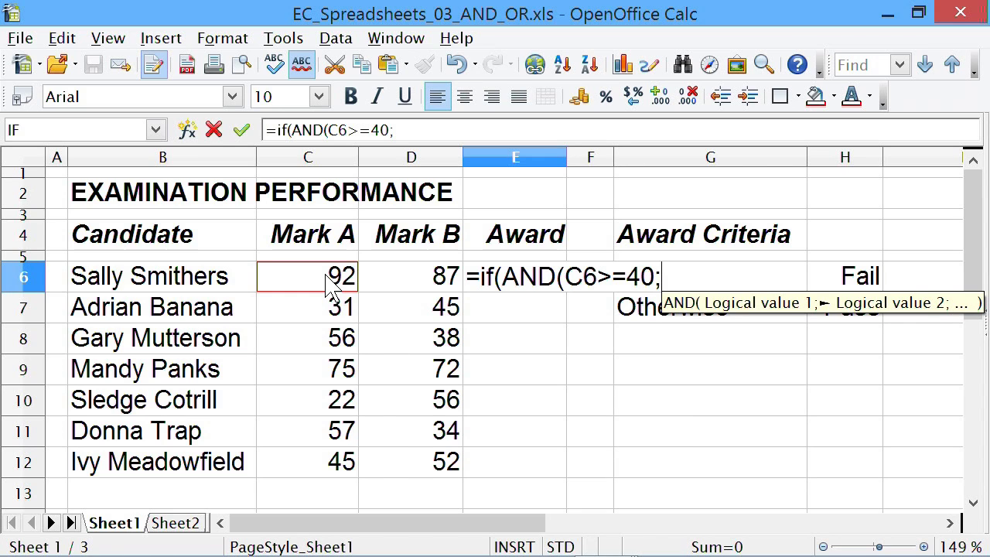
click(415, 287)
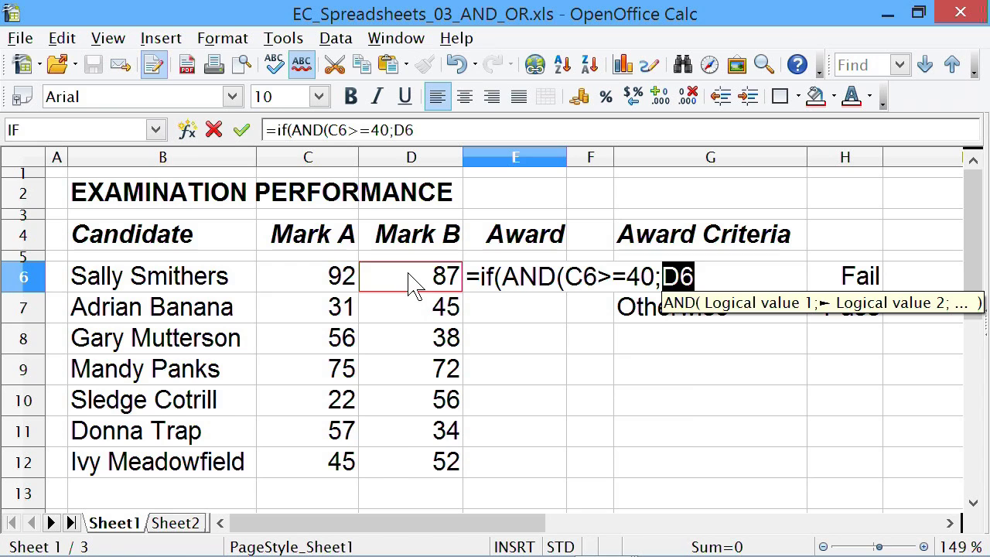
text(>)
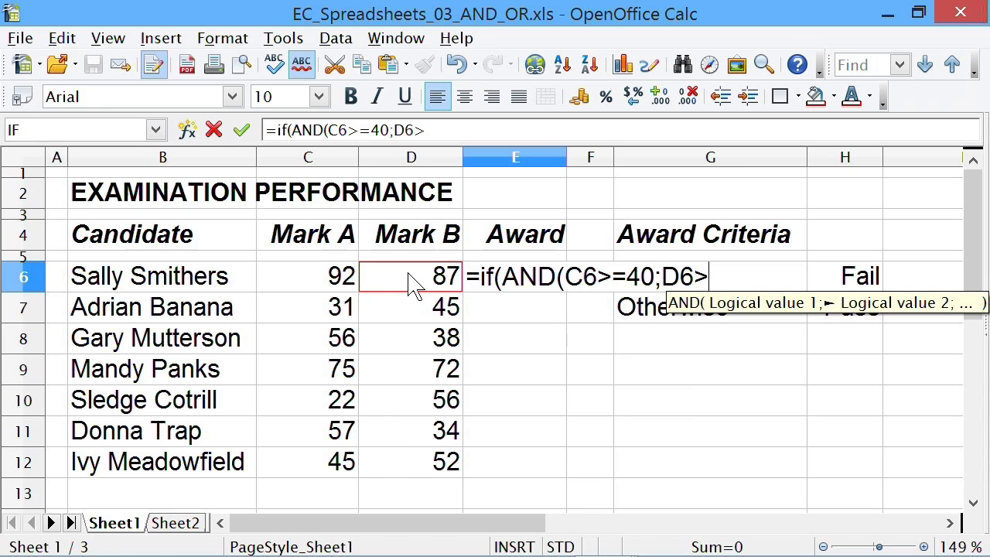
text(=40)
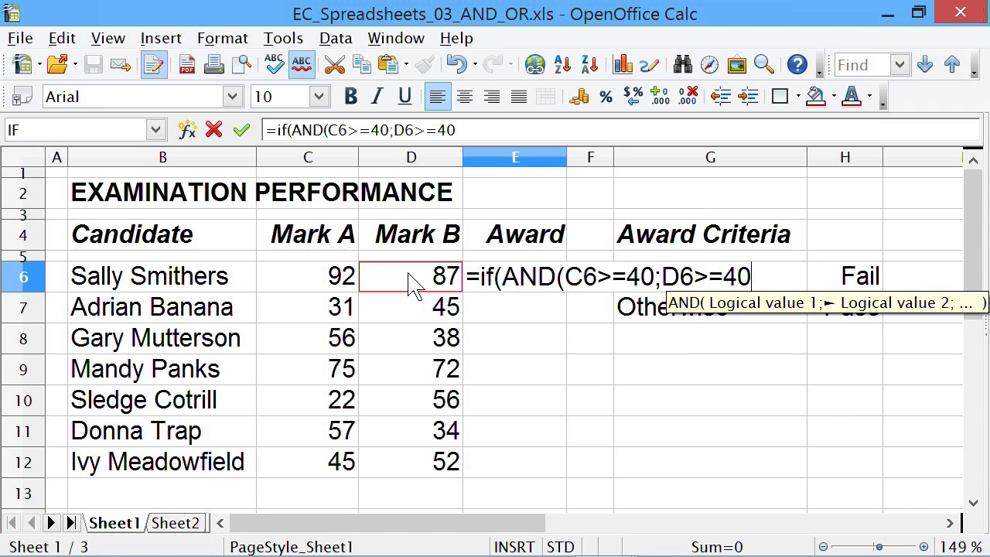
text())
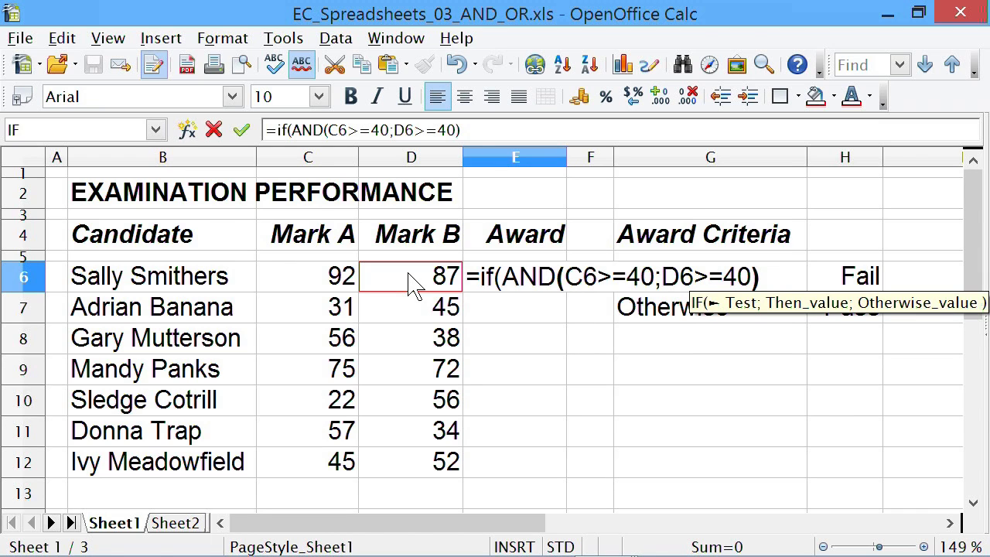
- Complete the E6 formula with "Pass" as the then value and "Fail" as the otherwise value
text(;)
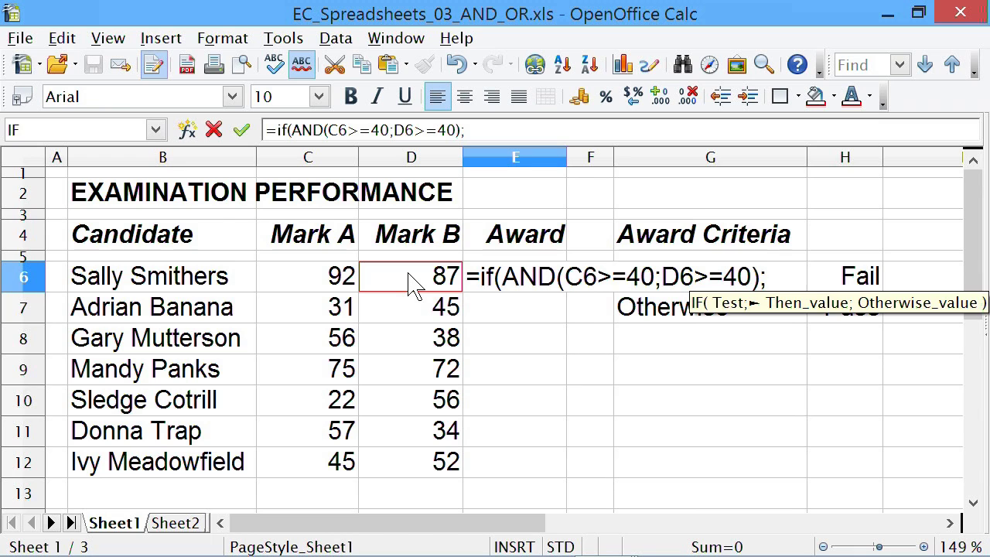
text("Pass)
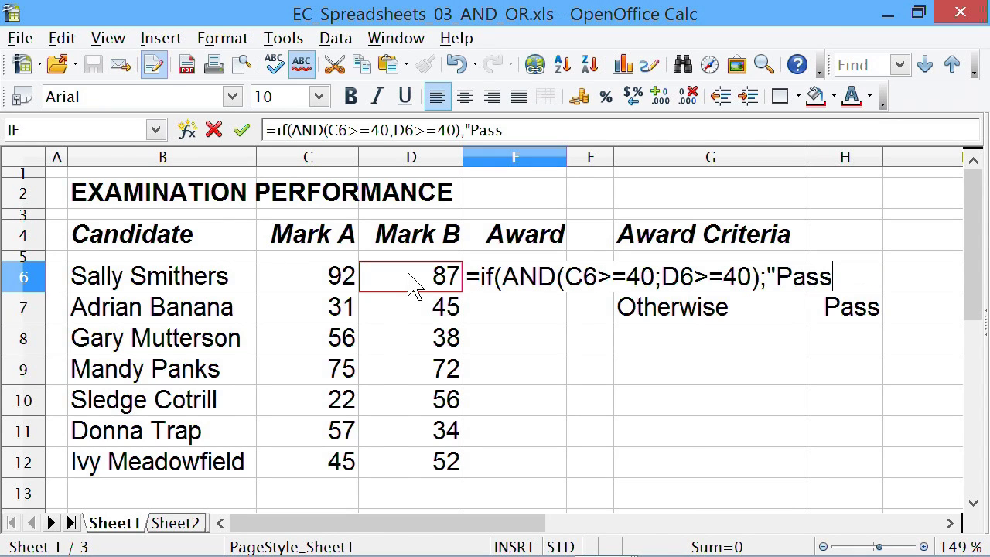
text(")
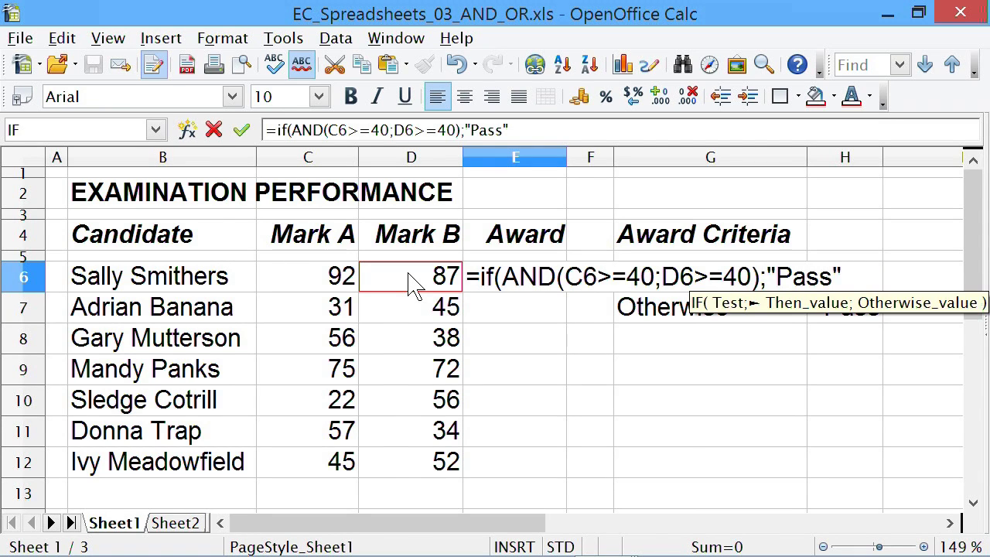
text(;"Fa)
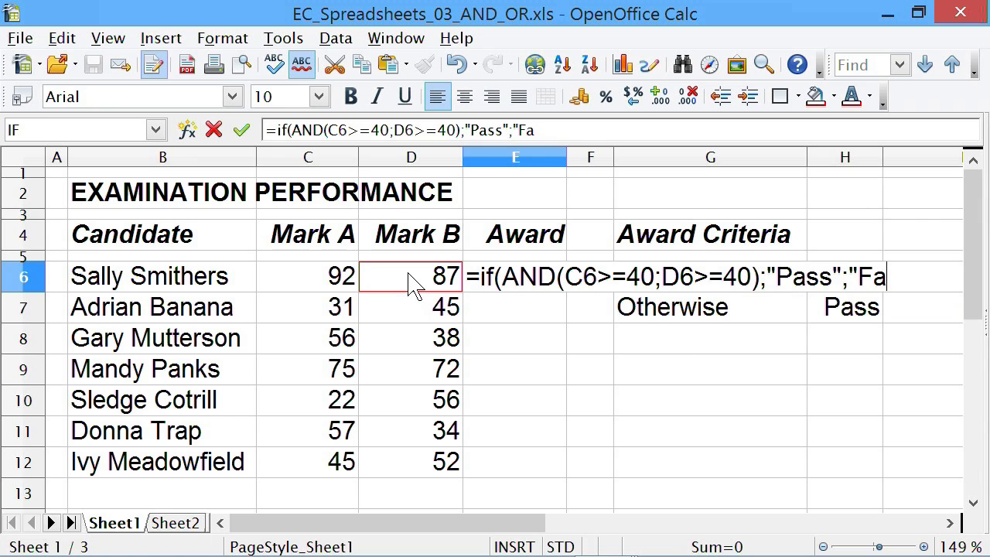
text(il"))
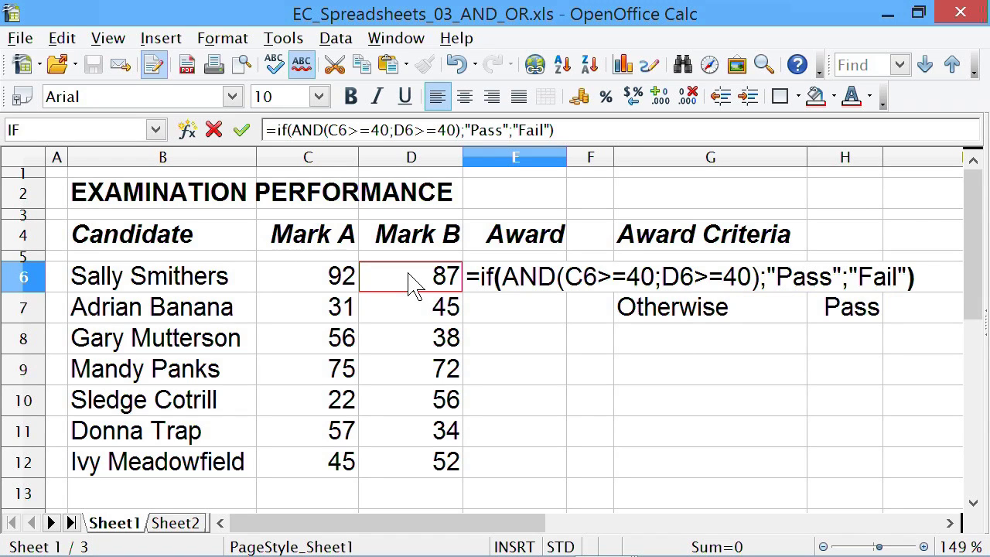
key(Return)
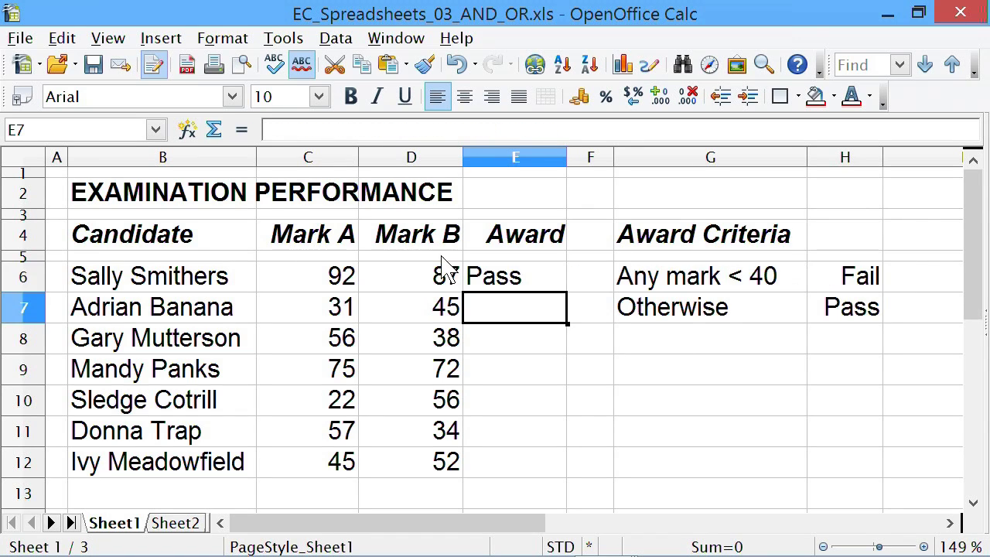
- Copy the IF and AND formula from E6 down to E12
click(508, 288)
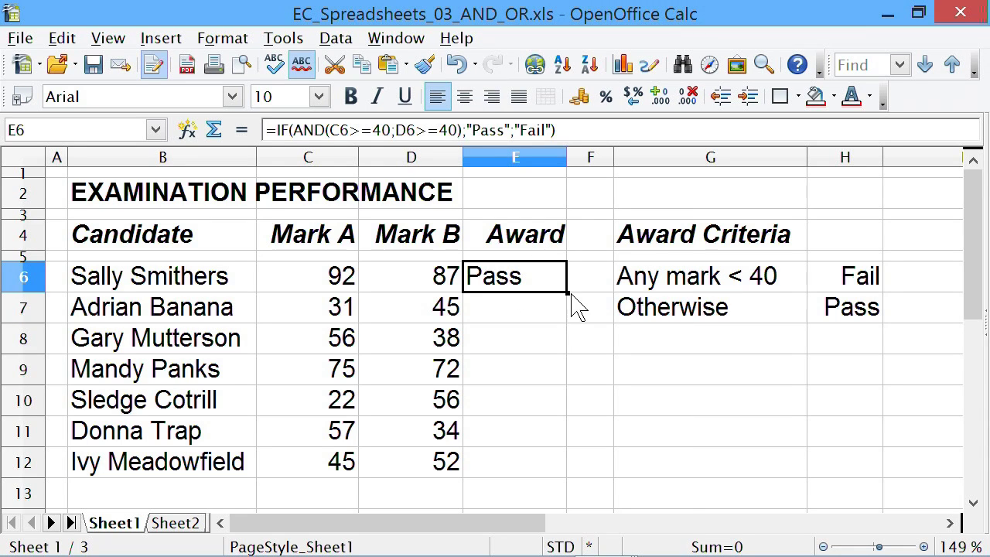
drag(568, 293, 568, 474)
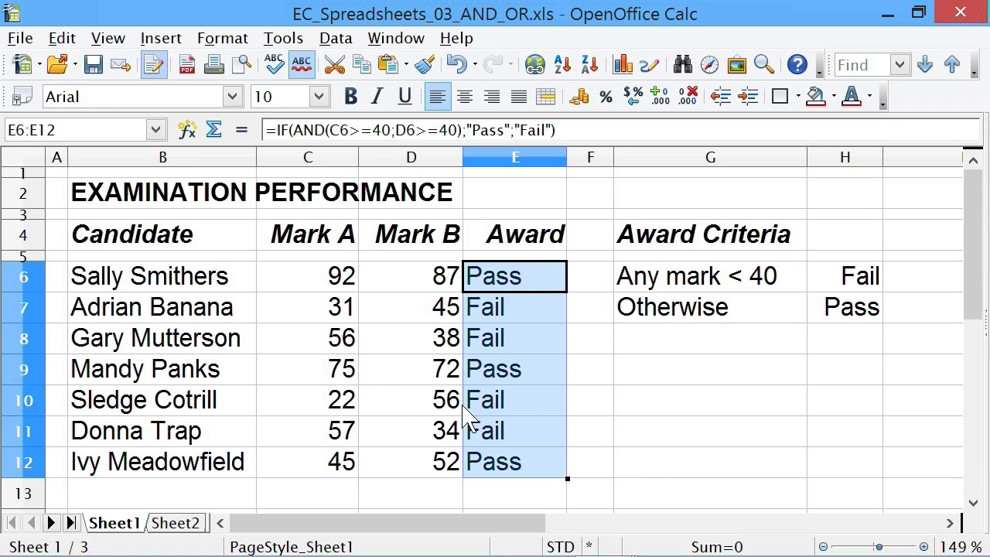
click(709, 451)
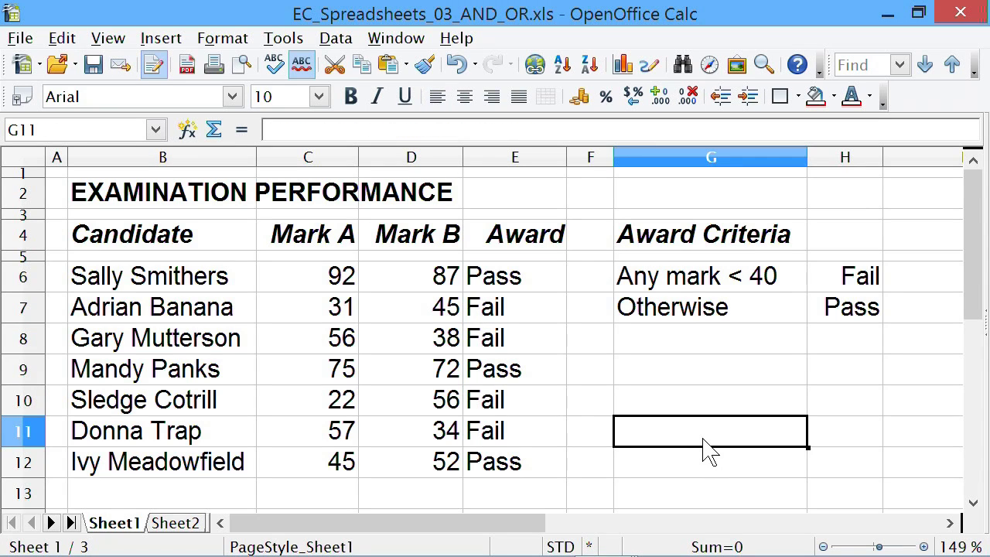
- Clear the award formulas from E6:E12
drag(539, 287, 547, 469)
key(Delete)
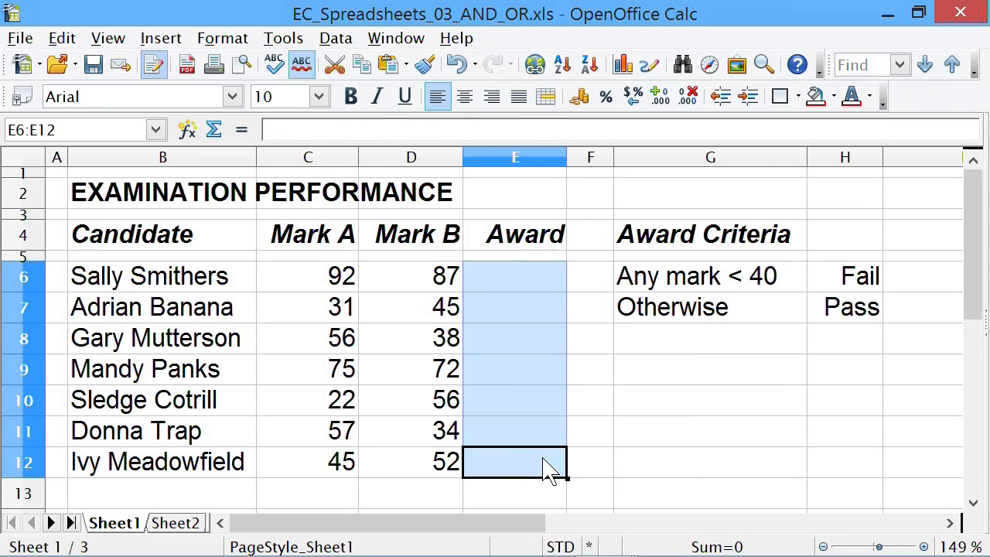
- Start an IF formula in E6 with the test OR(C6<40;D6<40)
click(523, 285)
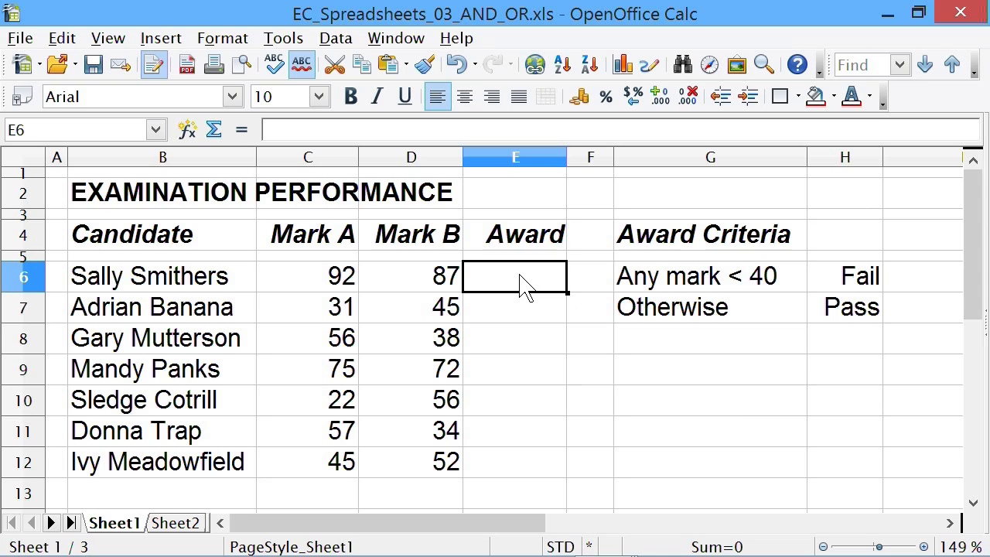
text(=if)
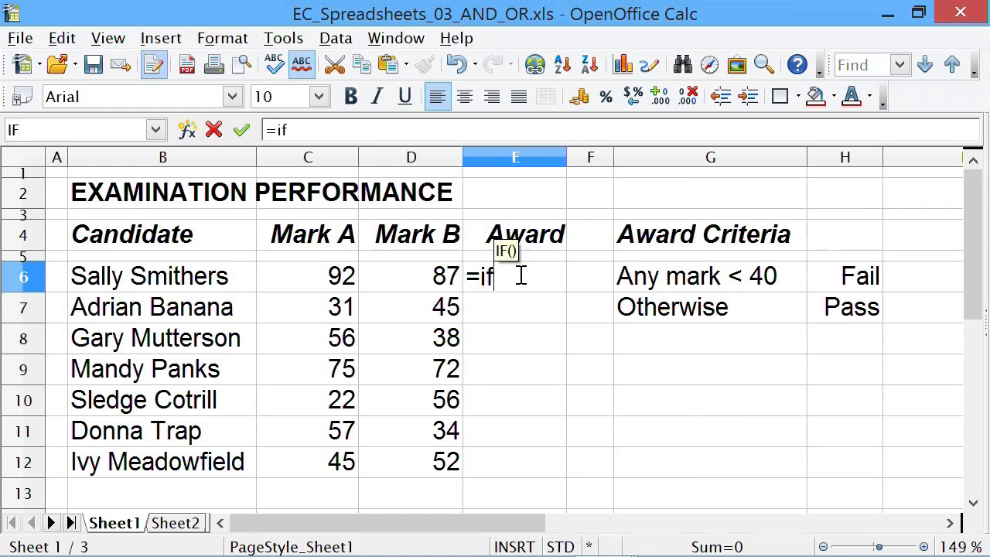
text(()
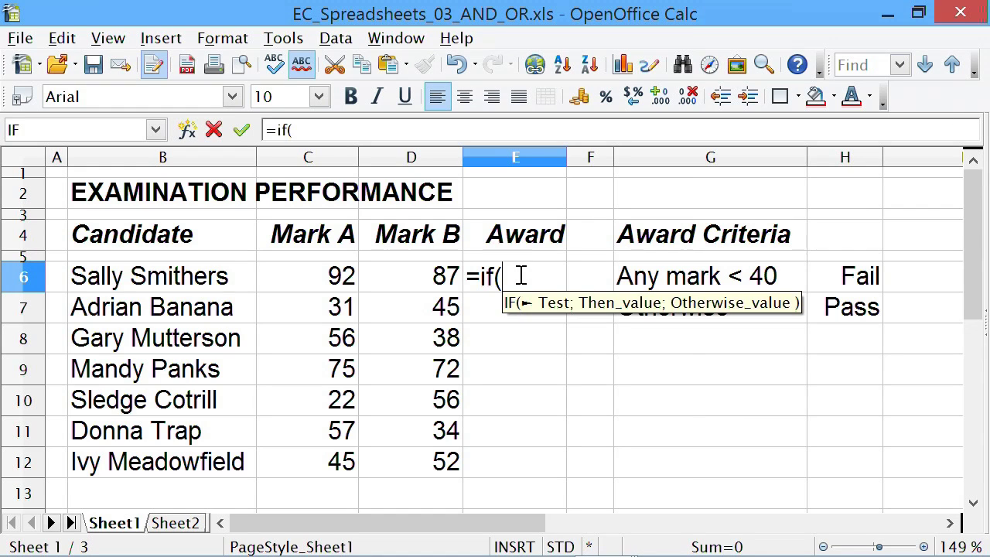
text(OR()
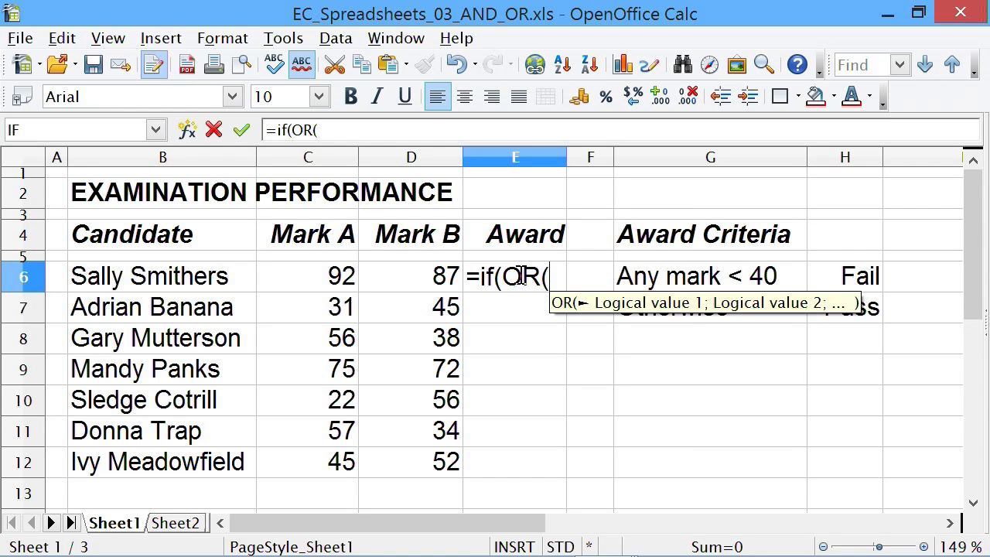
click(331, 282)
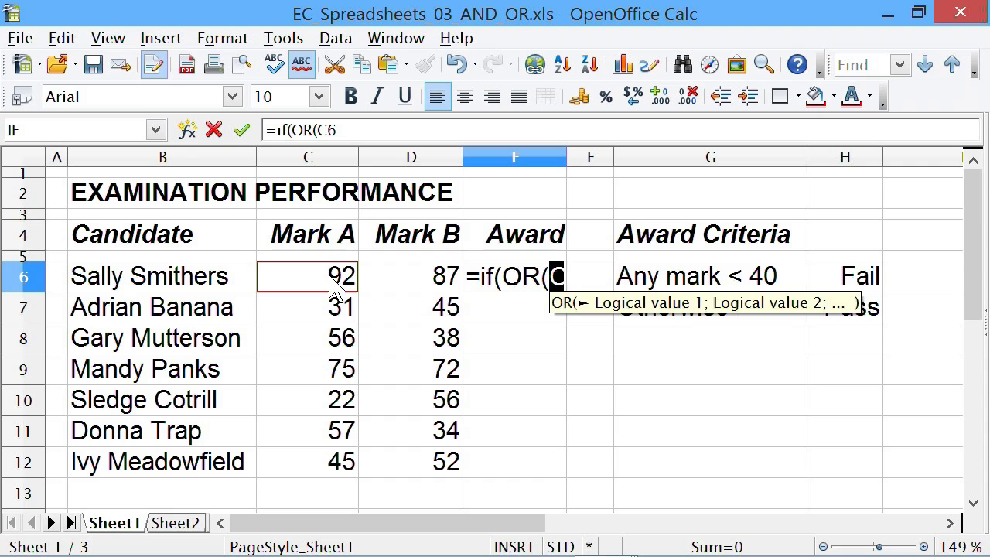
text(<40)
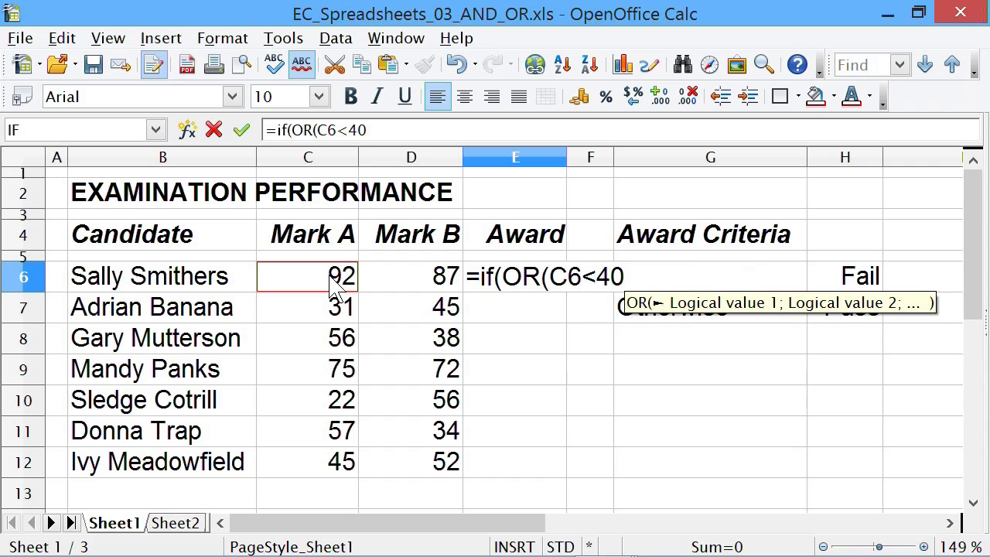
text(;)
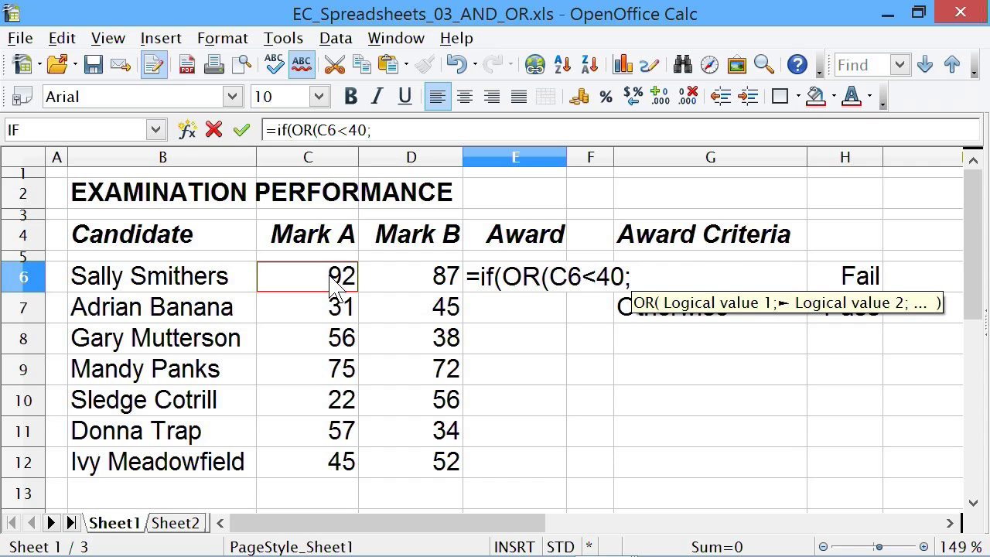
click(417, 294)
text(<40)
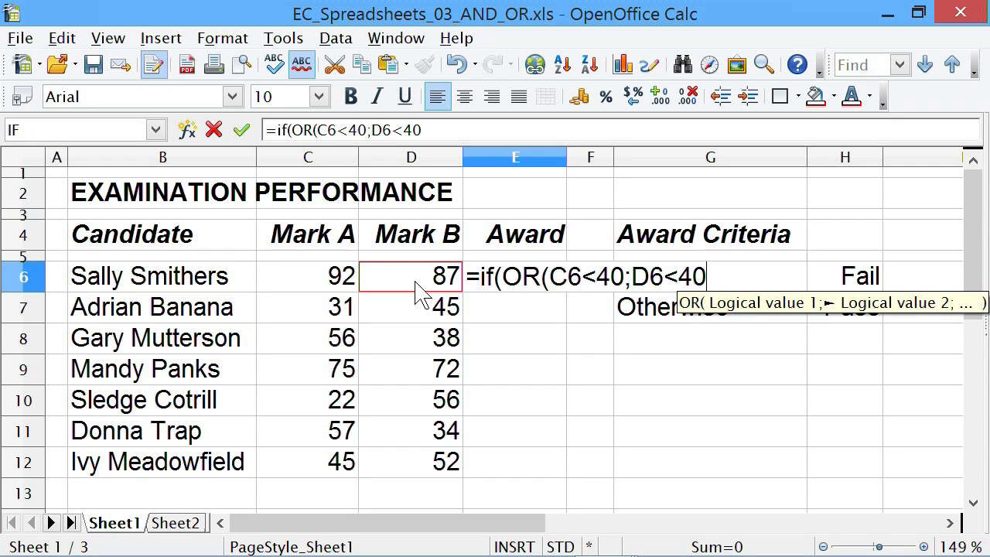
text())
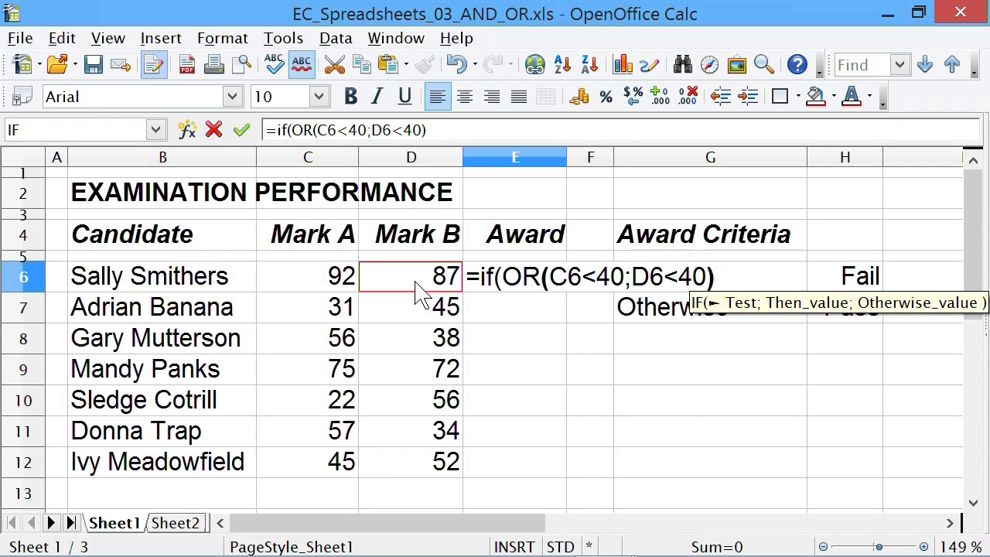
- Finish the OR-based E6 formula with "Fail" as the then value and "Pass" as the otherwise value
text(;"Fail")
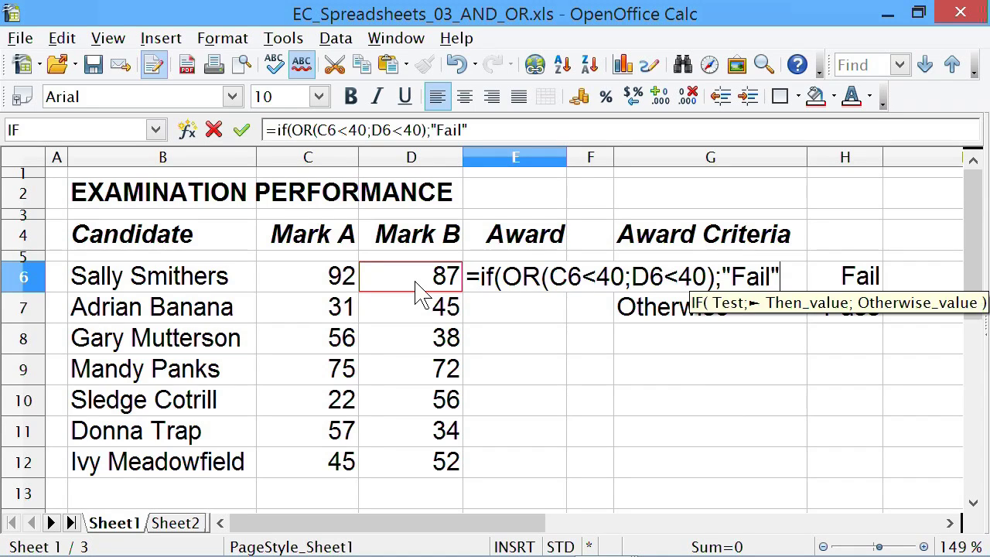
text(;"Pas)
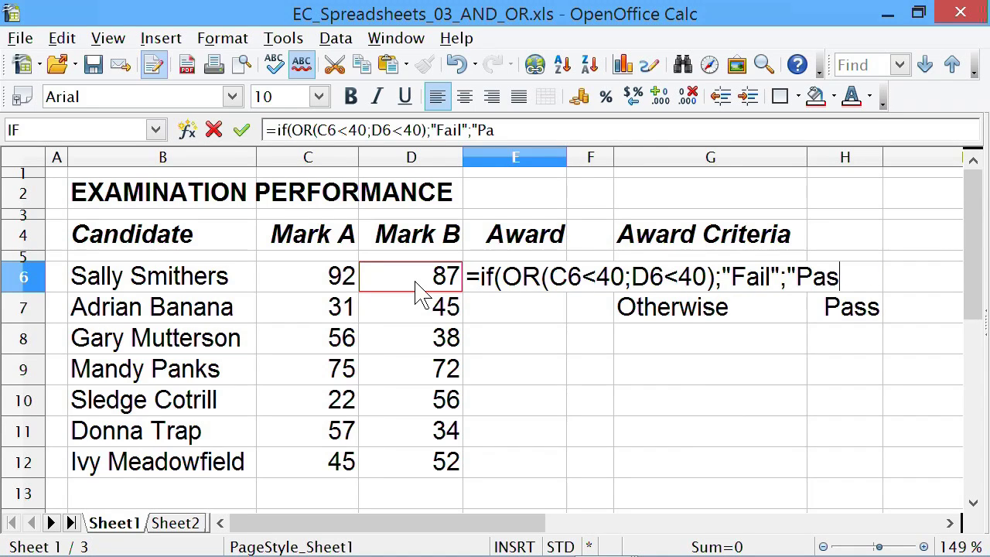
text(s"))
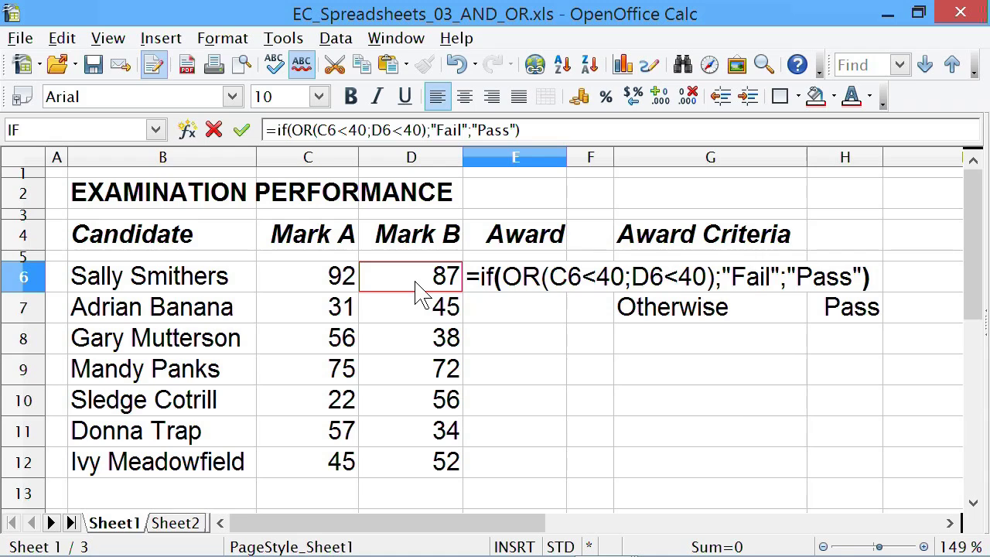
key(Return)
- Copy the IF and OR formula from E6 down to E12
click(513, 280)
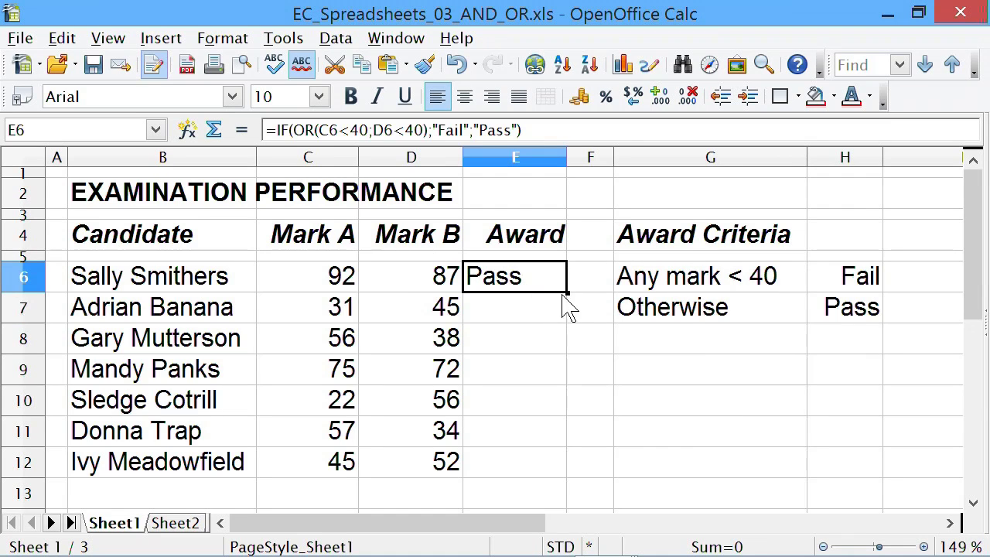
drag(567, 292, 662, 457)
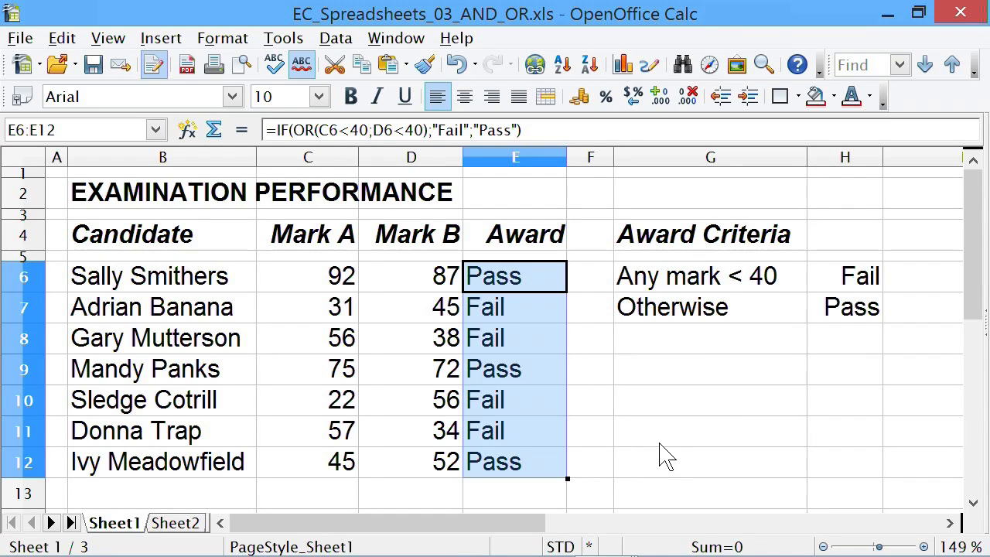